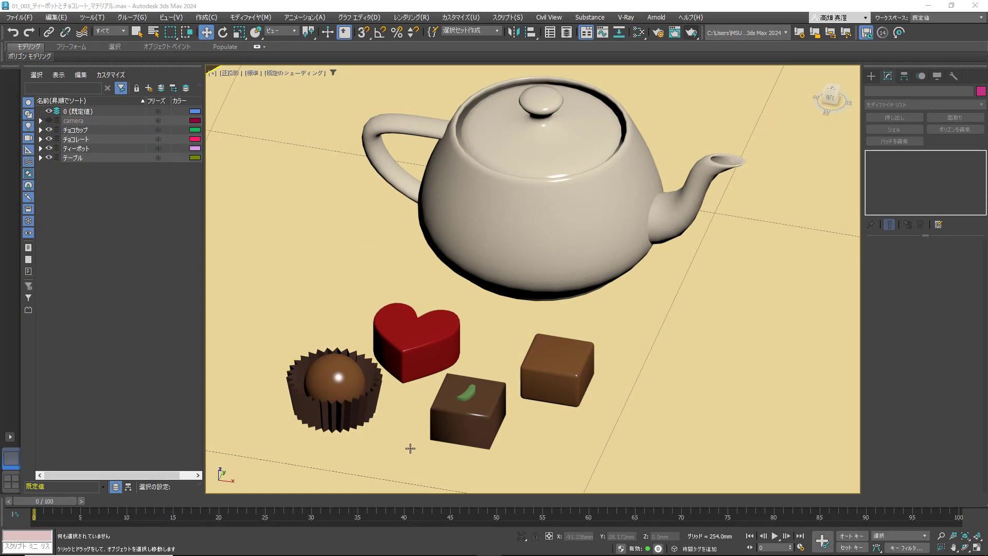
# Examine the pistachio's modifier stack by switching its Edit Poly and Extrude modifiers off and back on.
pyautogui.scroll(2, 414, 446)
pyautogui.scroll(-2, 397, 370)
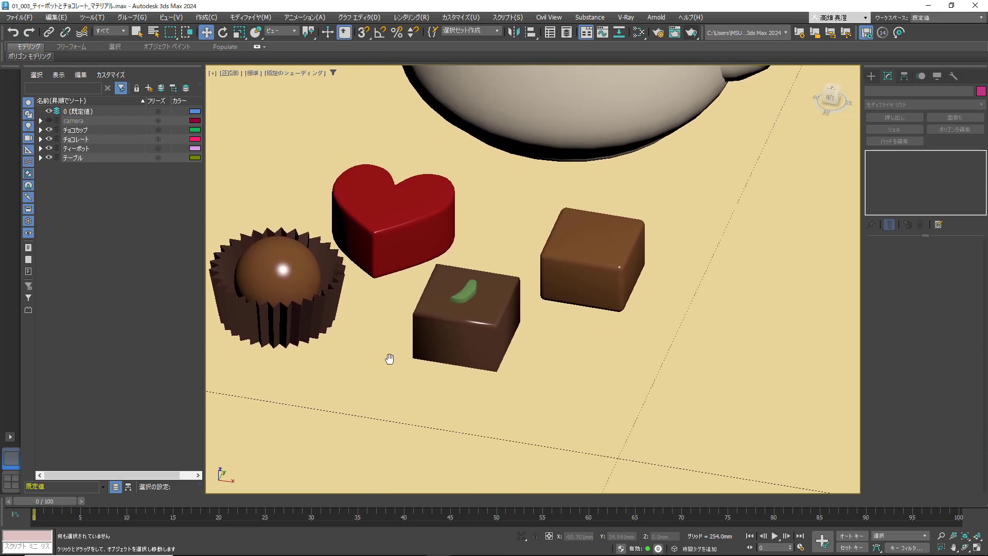
pyautogui.scroll(4, 388, 349)
pyautogui.click(485, 276)
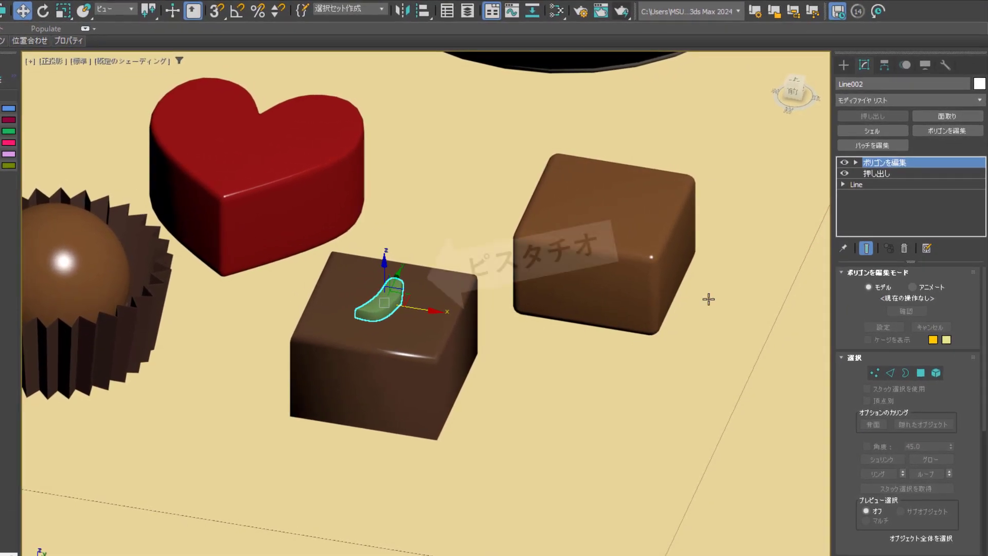
pyautogui.click(845, 162)
pyautogui.click(845, 174)
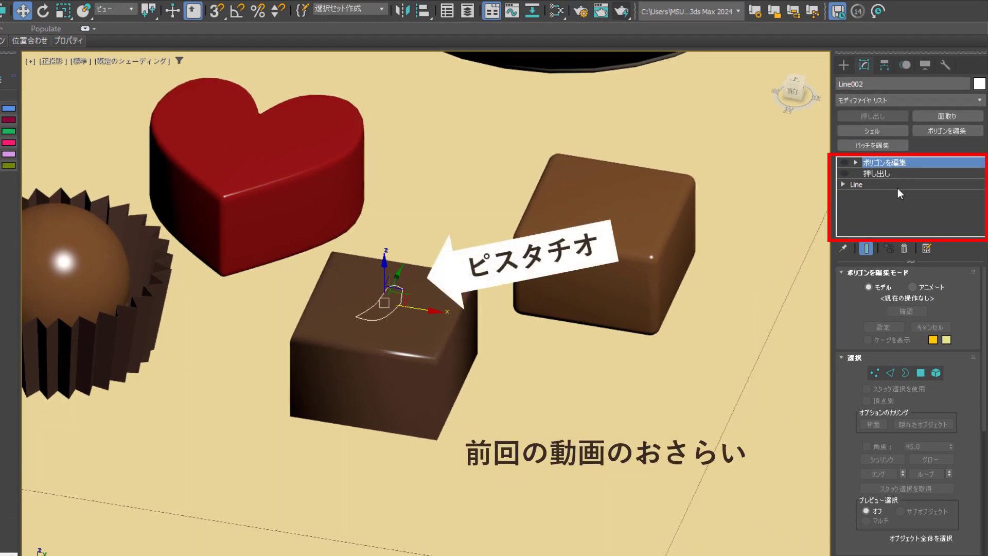
pyautogui.click(845, 173)
pyautogui.click(845, 163)
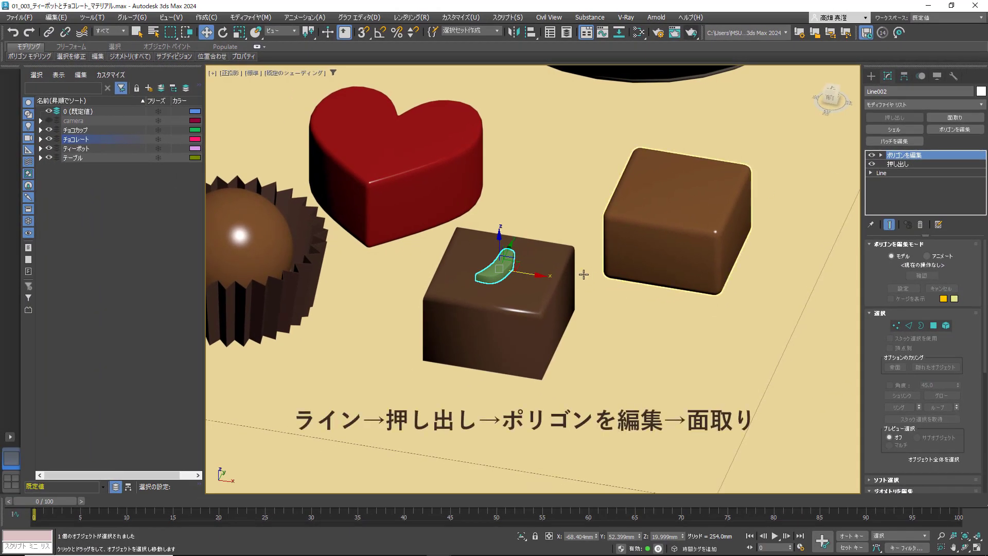
pyautogui.click(553, 290)
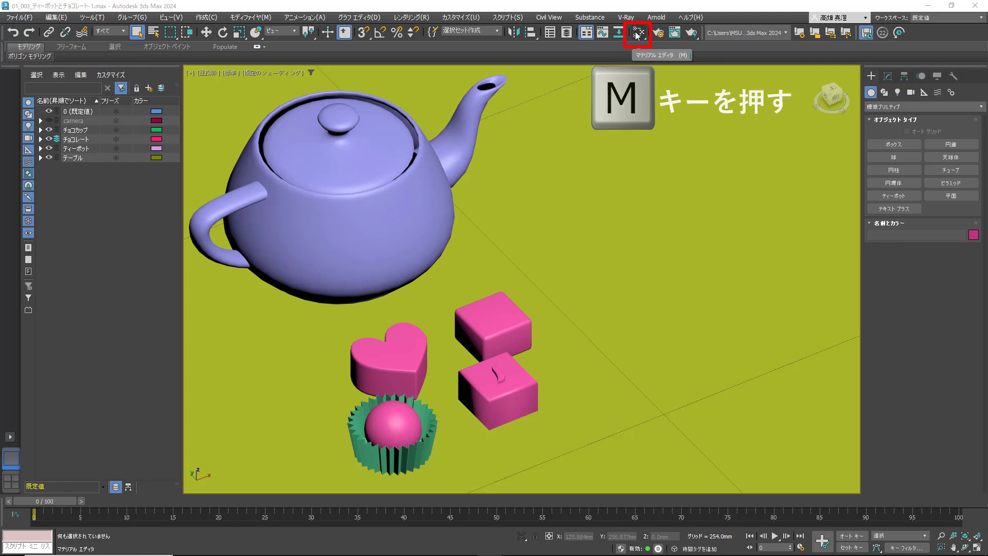
# Open the Slate Material Editor, add a Physical Material node to the view and enlarge its preview.
pyautogui.press('m')
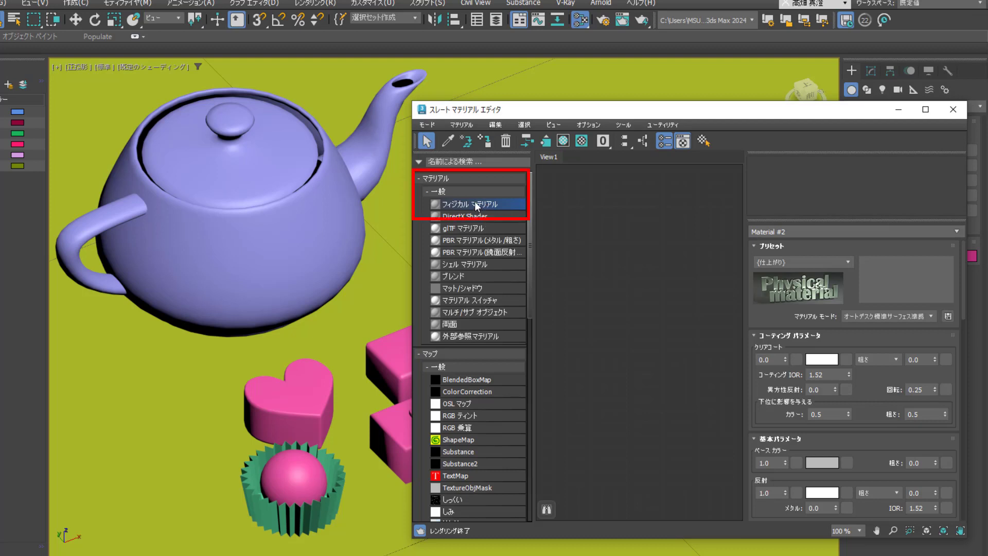
pyautogui.moveTo(479, 206); pyautogui.dragTo(624, 216)
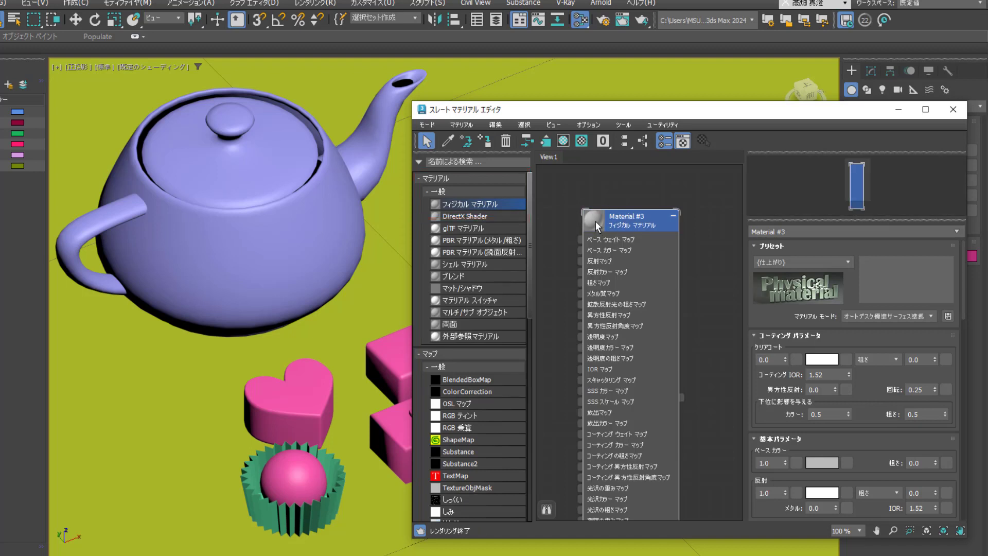
pyautogui.doubleClick(596, 221)
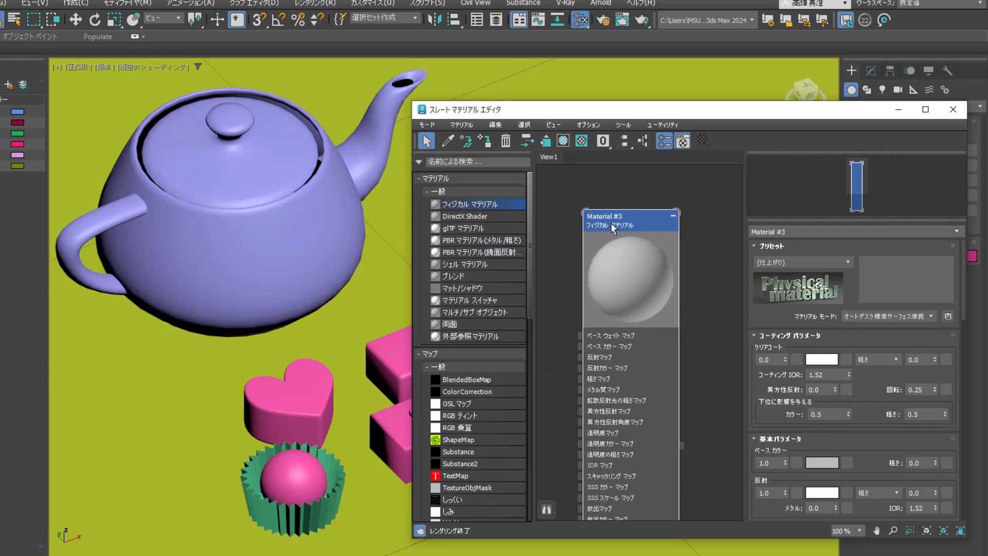
# Assign the new Physical Material to the teapot.
pyautogui.click(295, 245)
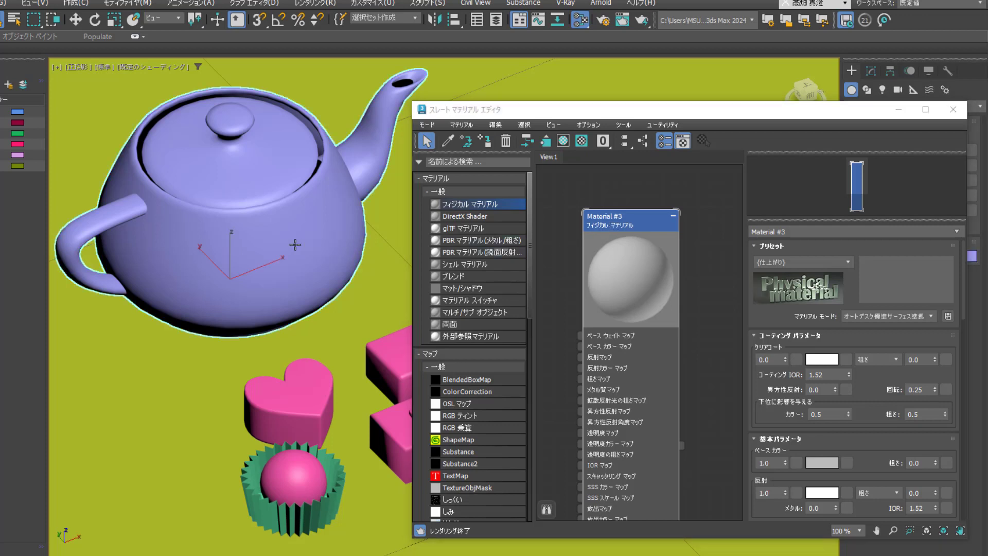
pyautogui.click(487, 145)
pyautogui.moveTo(682, 444); pyautogui.dragTo(317, 272)
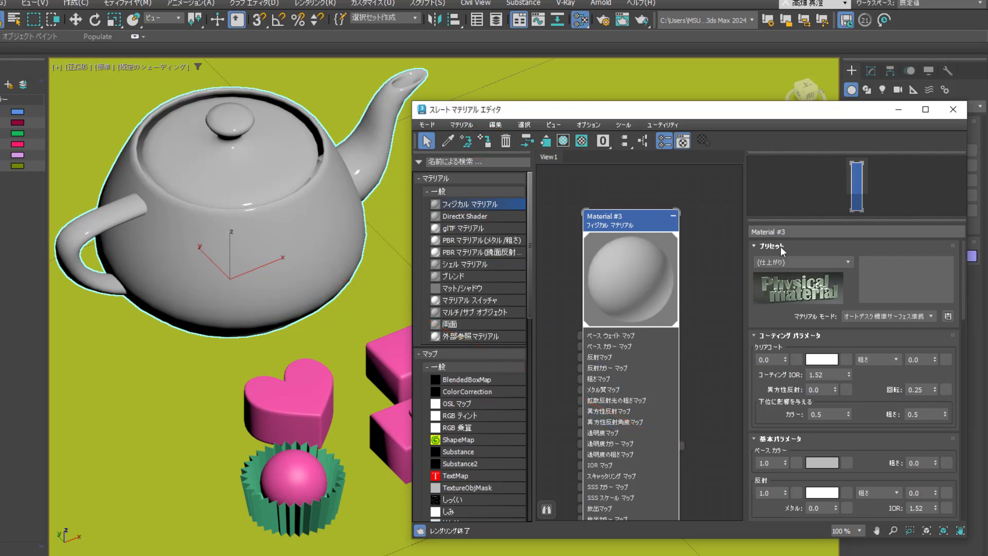
# Apply the glossy plastic preset (光沢プラスチック) to the teapot's material and deselect the teapot.
pyautogui.click(791, 234)
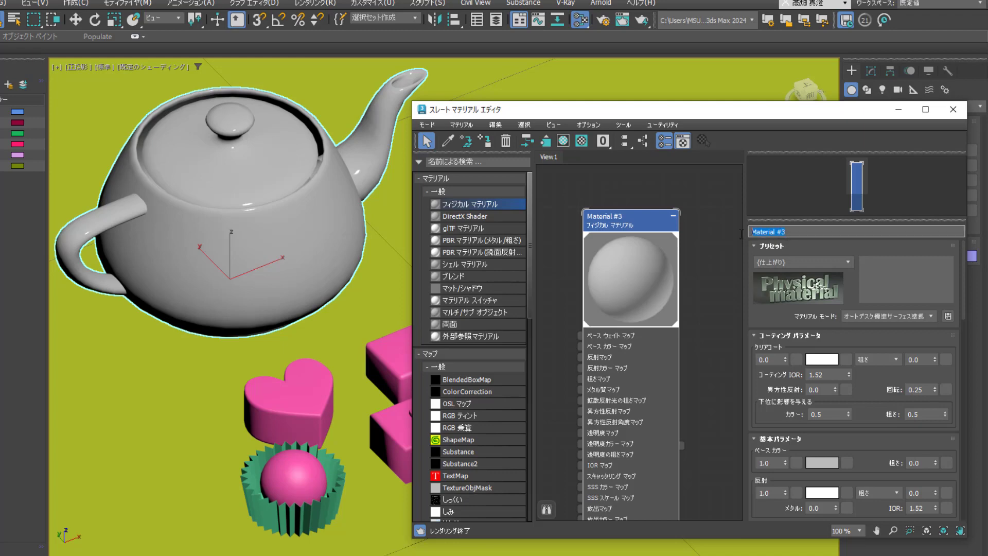
pyautogui.click(721, 265)
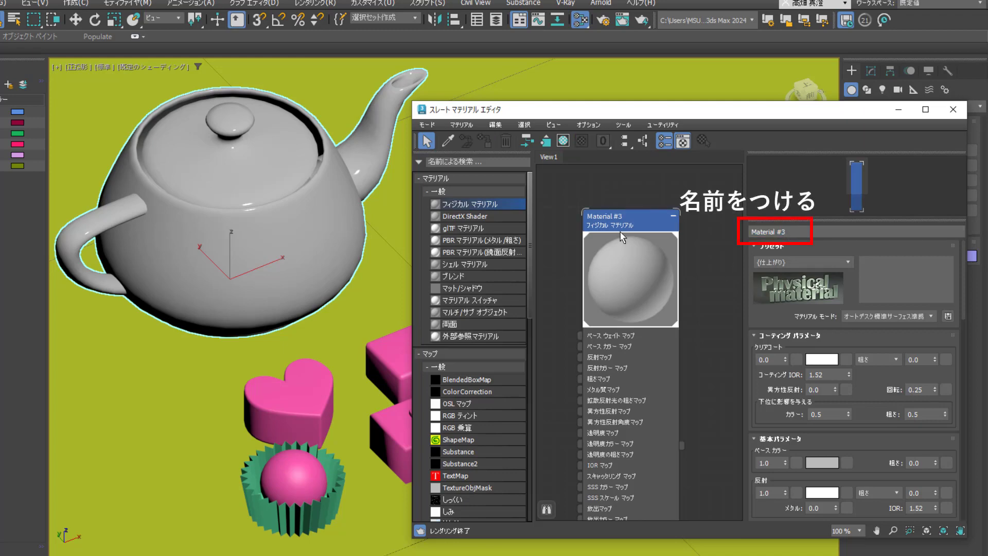
pyautogui.click(851, 259)
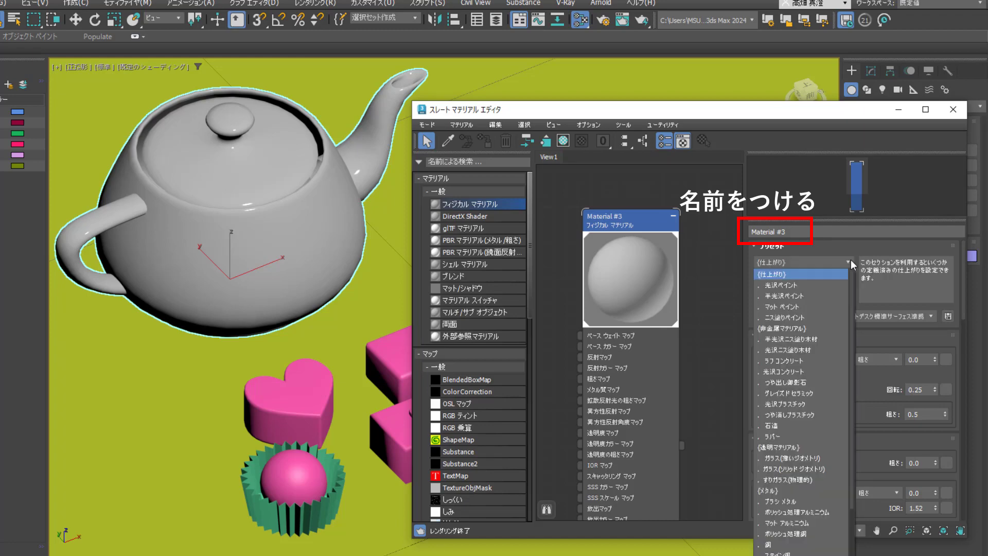
pyautogui.scroll(-1, 853, 281)
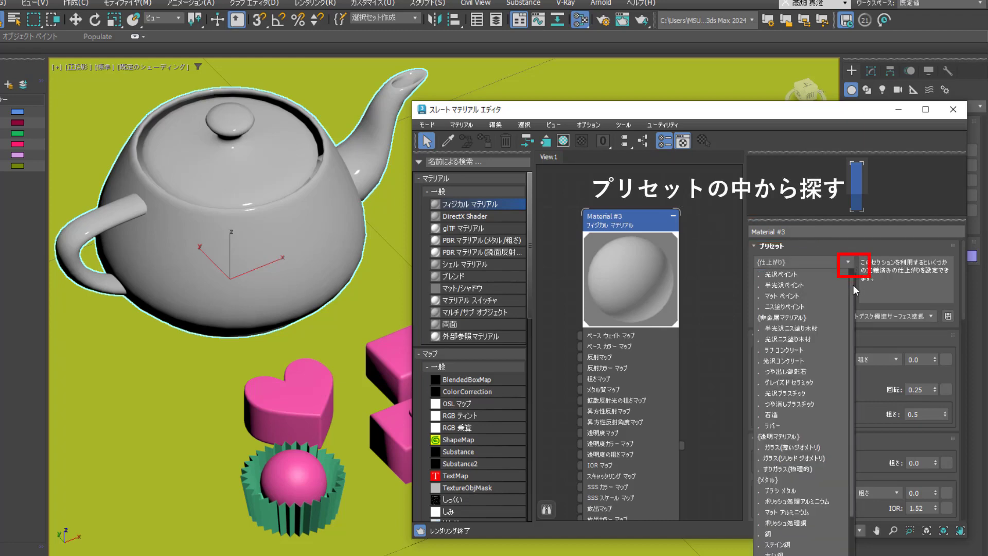
pyautogui.scroll(-1, 822, 345)
pyautogui.scroll(-5, 836, 293)
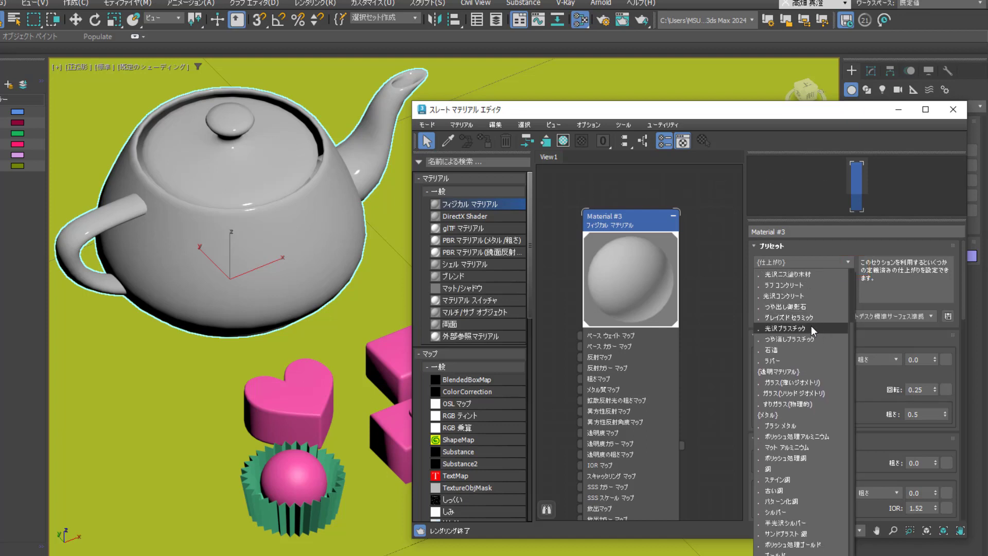
pyautogui.click(812, 328)
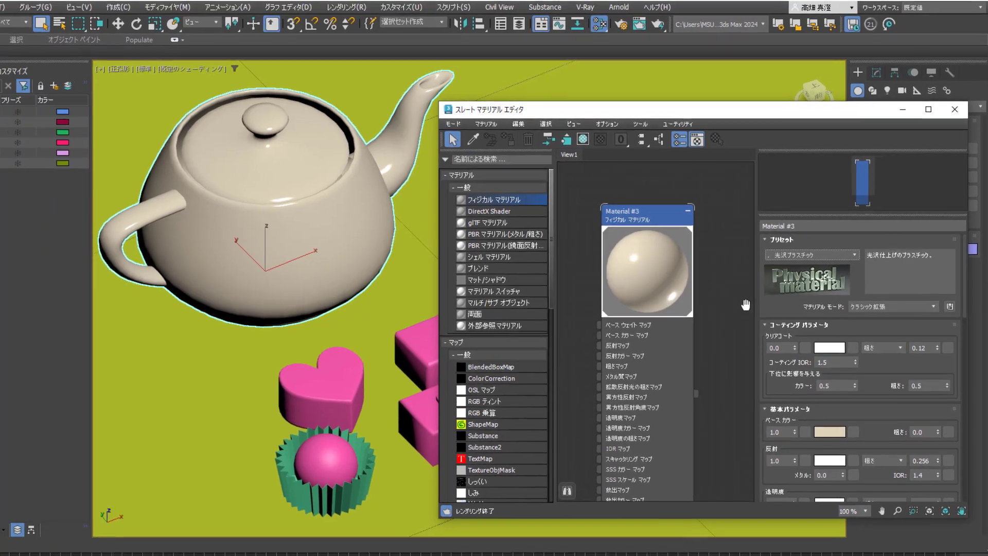
pyautogui.hotkey('ctrl', 'd')
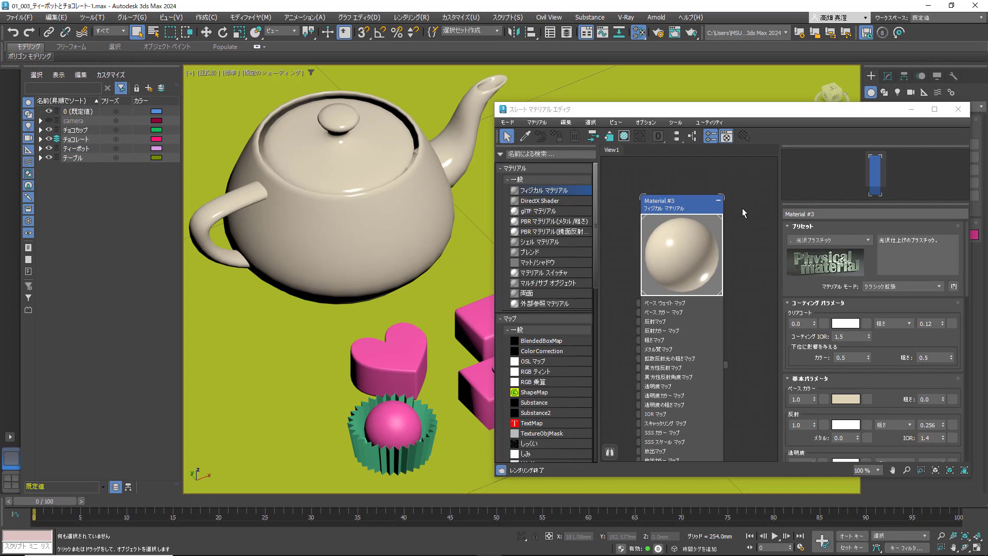
# Duplicate the teapot's material node beside the original and apply the semi-gloss paint preset (半光沢ペイント) to the copy.
pyautogui.scroll(-3, 742, 238)
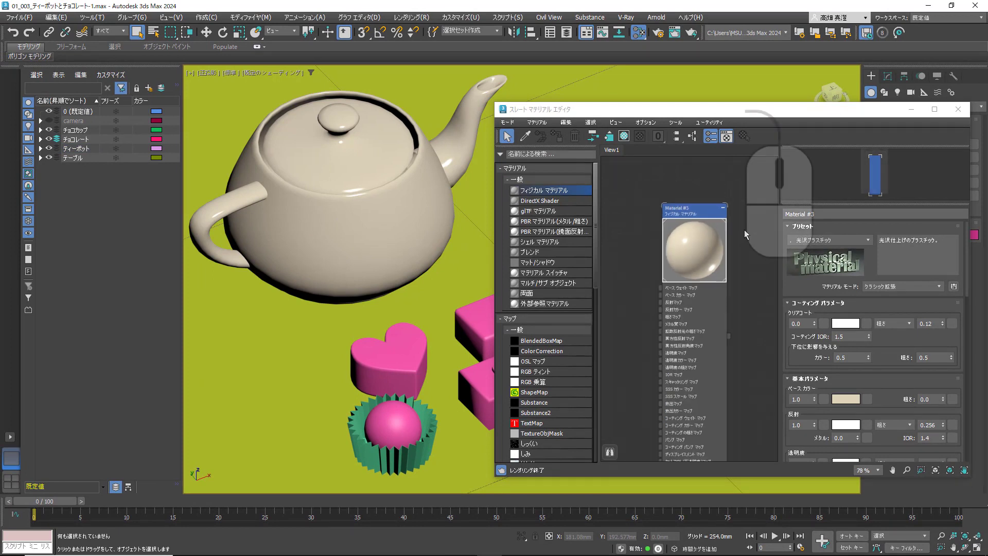
pyautogui.scroll(-2, 717, 227)
pyautogui.moveTo(717, 227); pyautogui.dragTo(685, 226, button='middle')
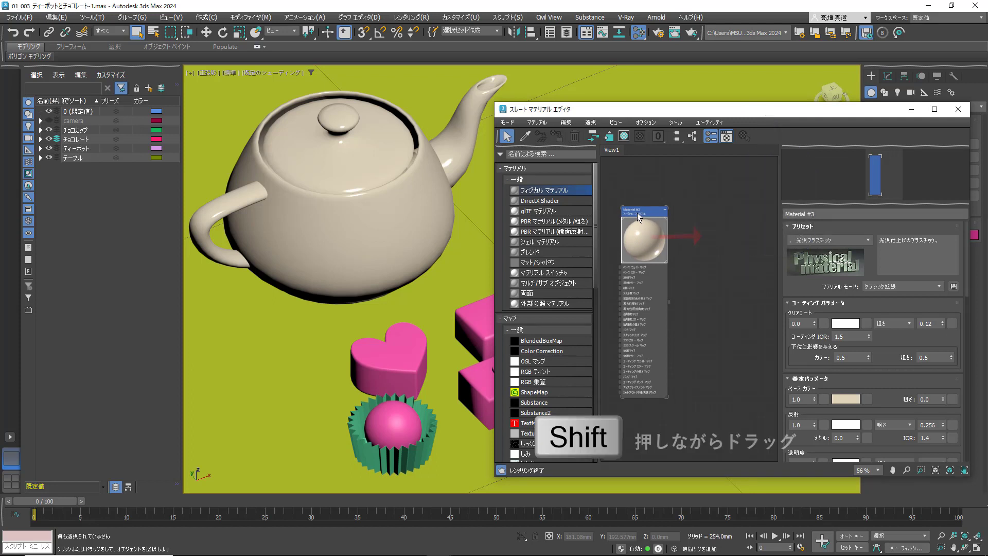
pyautogui.keyDown('shift'); pyautogui.moveTo(638, 217); pyautogui.dragTo(703, 217); pyautogui.keyUp('shift')
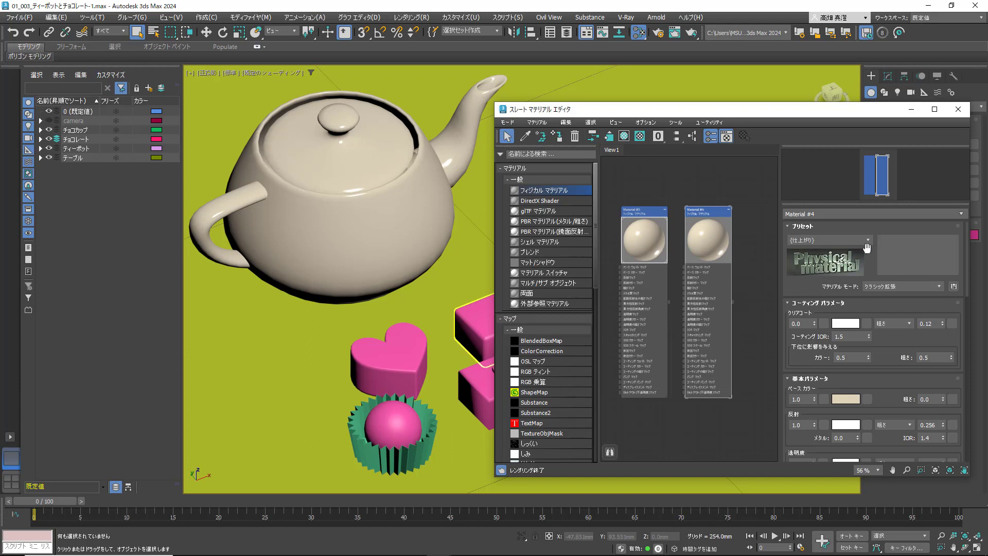
pyautogui.click(868, 241)
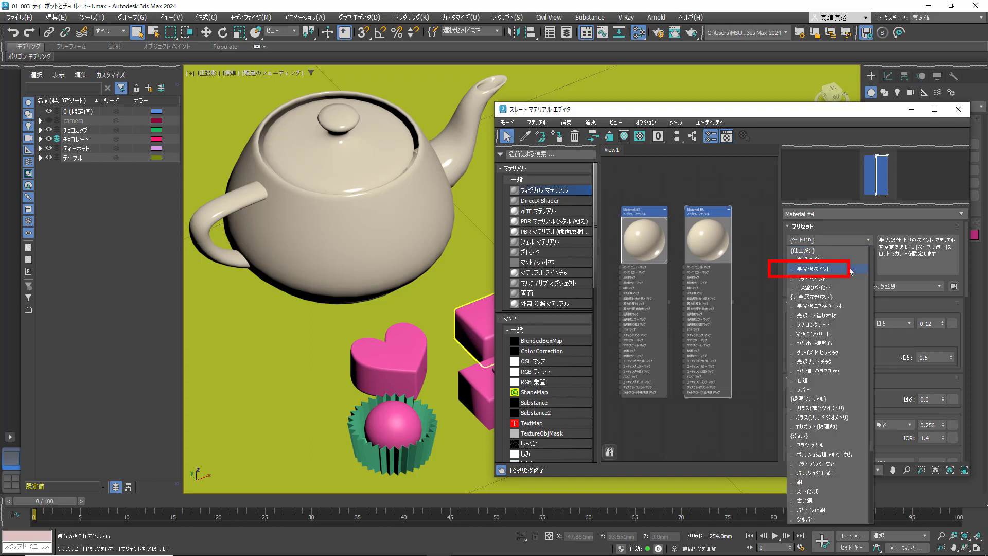
pyautogui.click(850, 269)
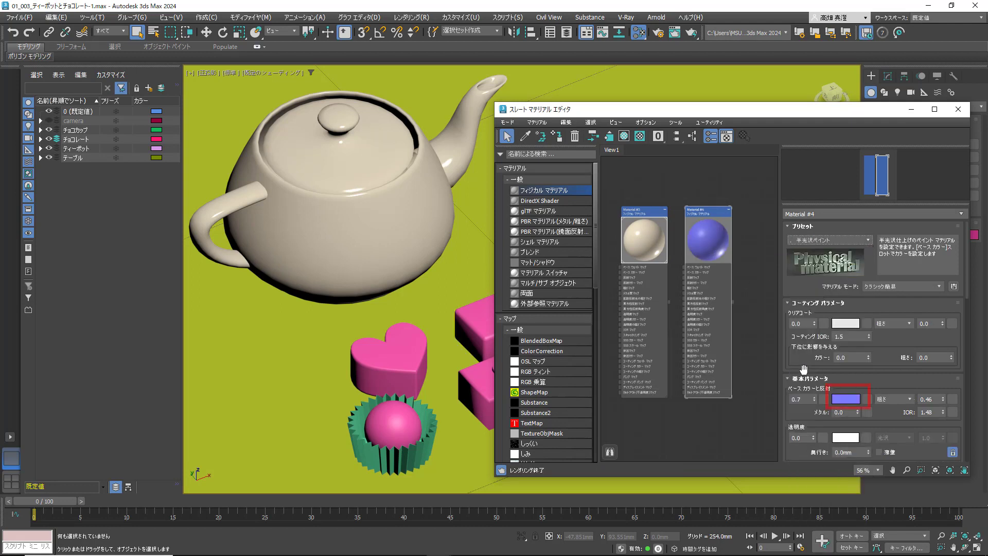
# Set the copied material's base color to brown with hue 20, saturation 155 and value 145.
pyautogui.click(842, 399)
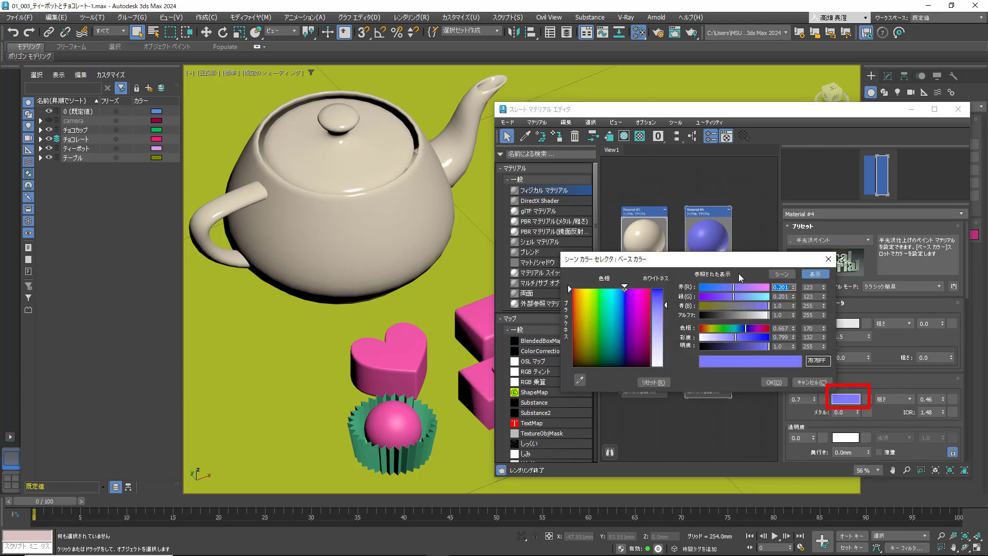
pyautogui.moveTo(735, 261); pyautogui.dragTo(735, 262)
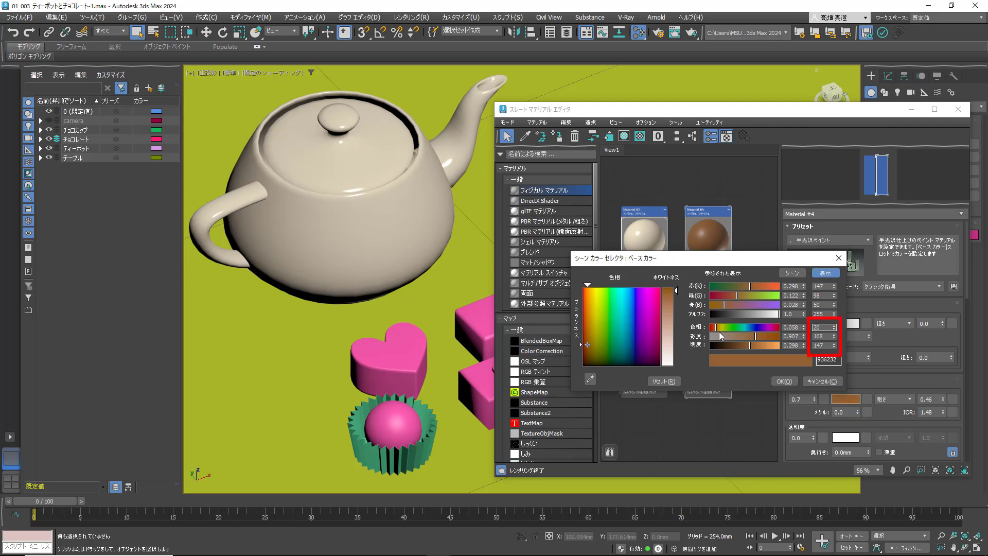
pyautogui.press('Tab')
pyautogui.press('Tab')
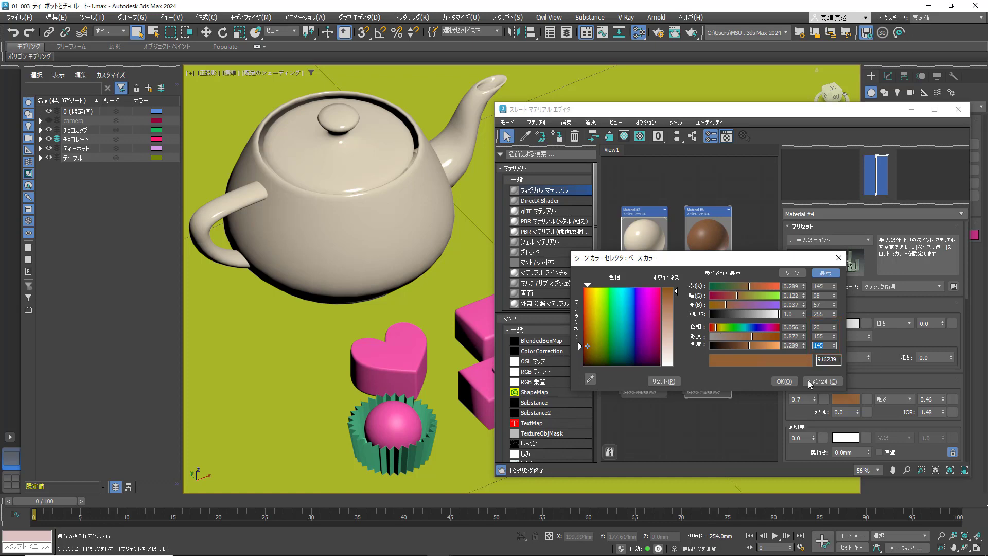
pyautogui.click(785, 382)
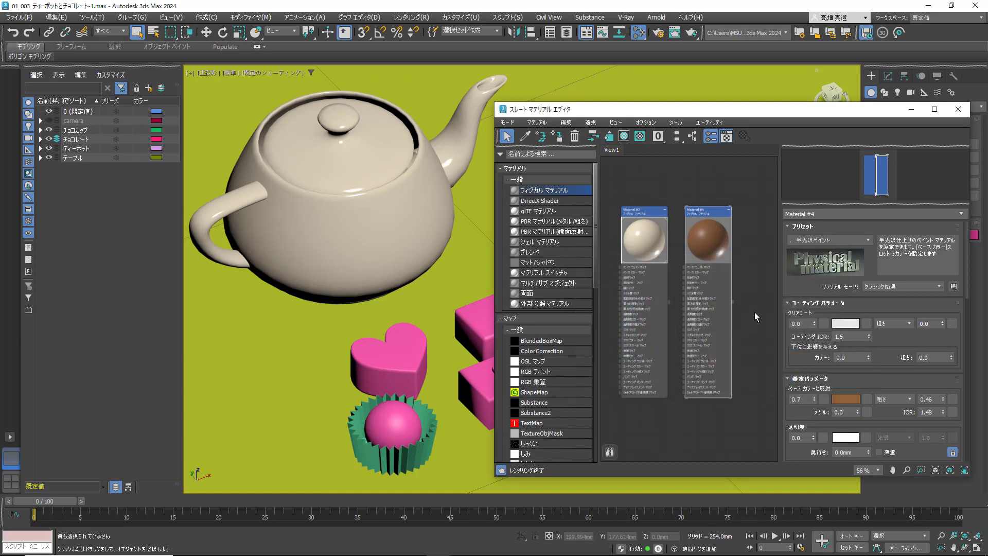
# Assign the brown material to the round chocolate inside the cup, moving its node slightly closer to the teapot's material.
pyautogui.moveTo(698, 215); pyautogui.dragTo(697, 217)
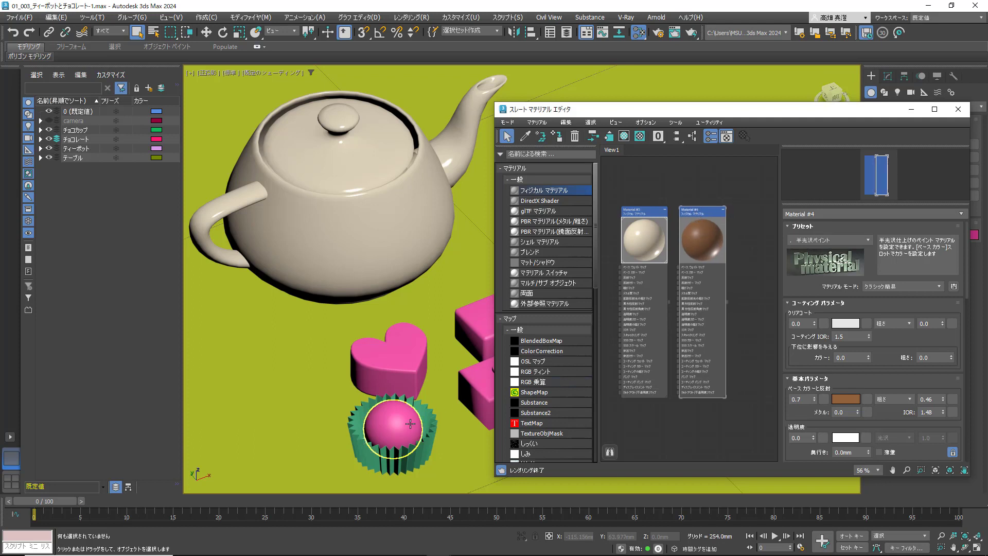
pyautogui.click(410, 423)
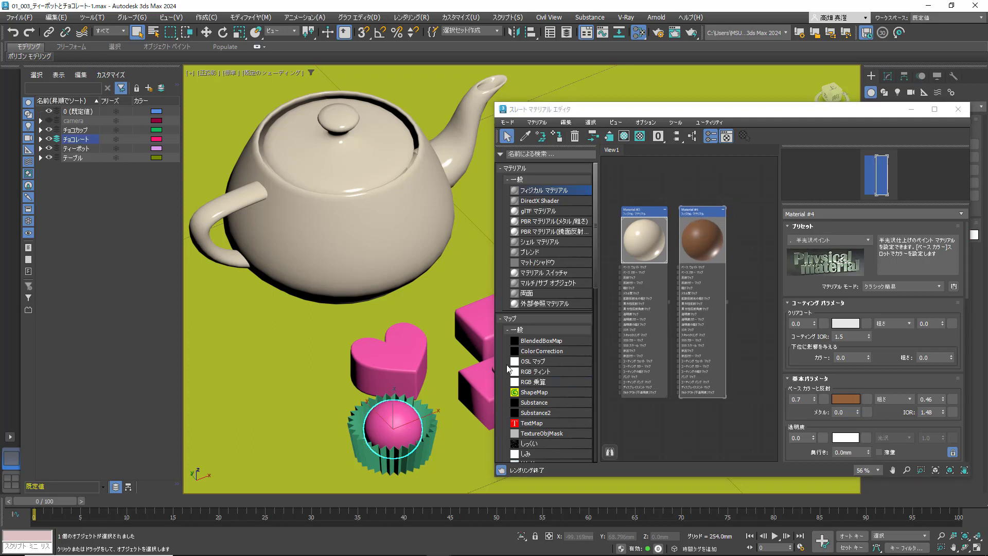
pyautogui.click(708, 228)
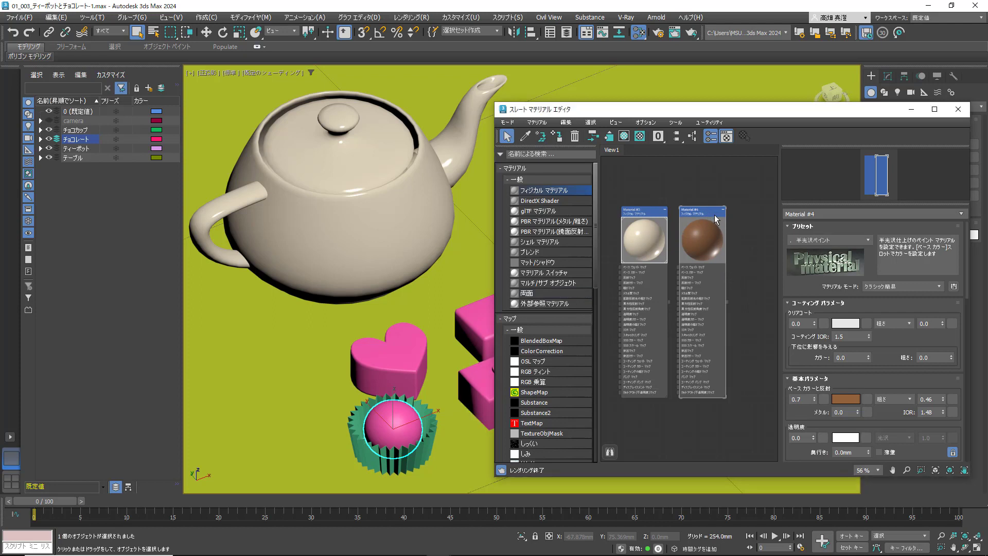
pyautogui.click(558, 138)
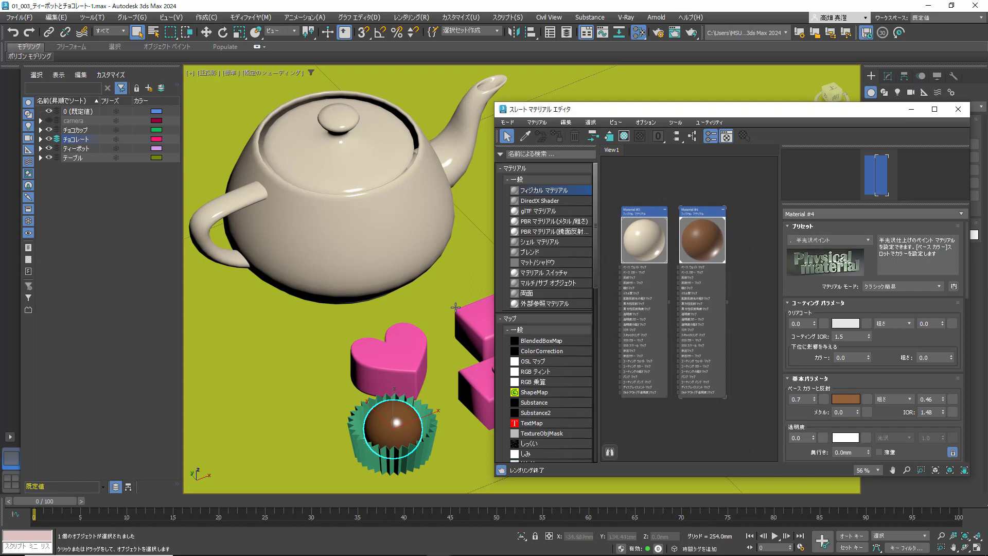
# Assign the brown material to the plain square chocolate behind the one with the pistachio.
pyautogui.moveTo(456, 307); pyautogui.dragTo(358, 312, button='middle')
pyautogui.click(392, 332)
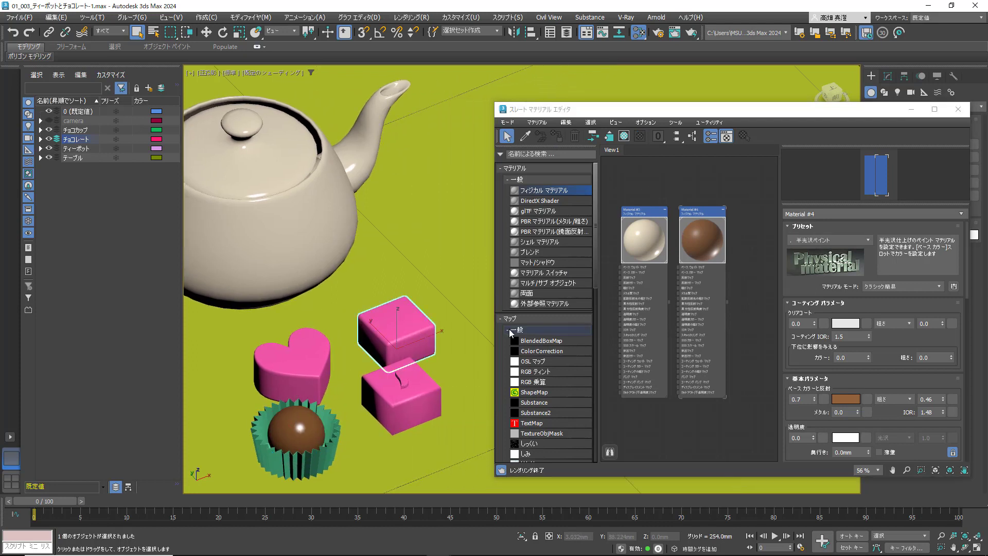
pyautogui.moveTo(727, 306); pyautogui.dragTo(403, 337)
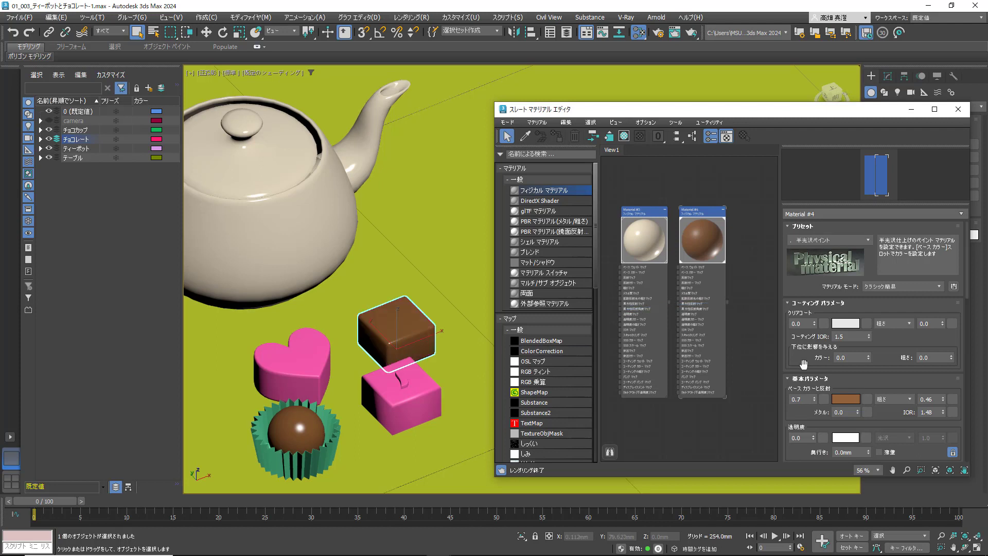
# Duplicate the brown chocolate material node beside the original and select the copy.
pyautogui.moveTo(749, 341); pyautogui.dragTo(716, 341, button='middle')
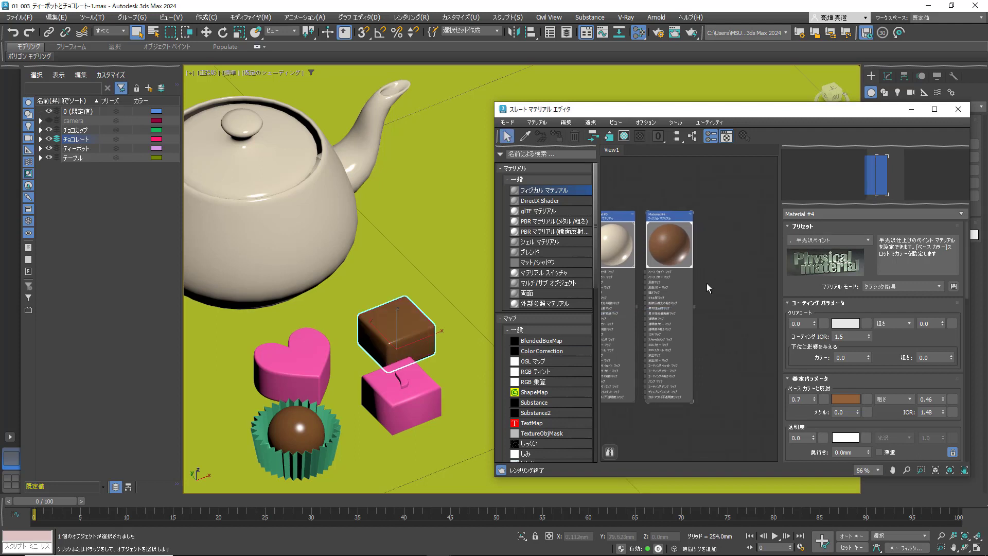
pyautogui.keyDown('shift'); pyautogui.moveTo(667, 220); pyautogui.dragTo(732, 222); pyautogui.keyUp('shift')
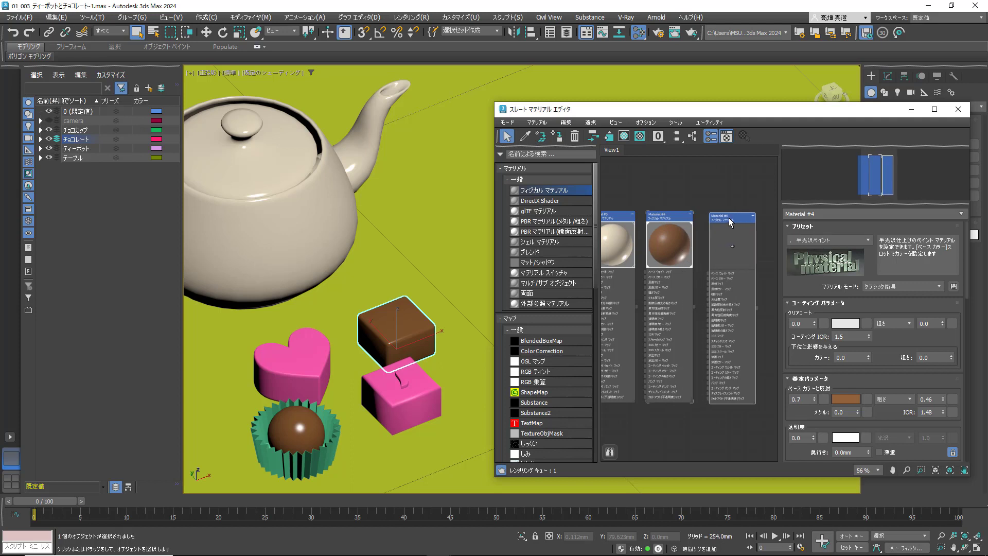
pyautogui.click(731, 223)
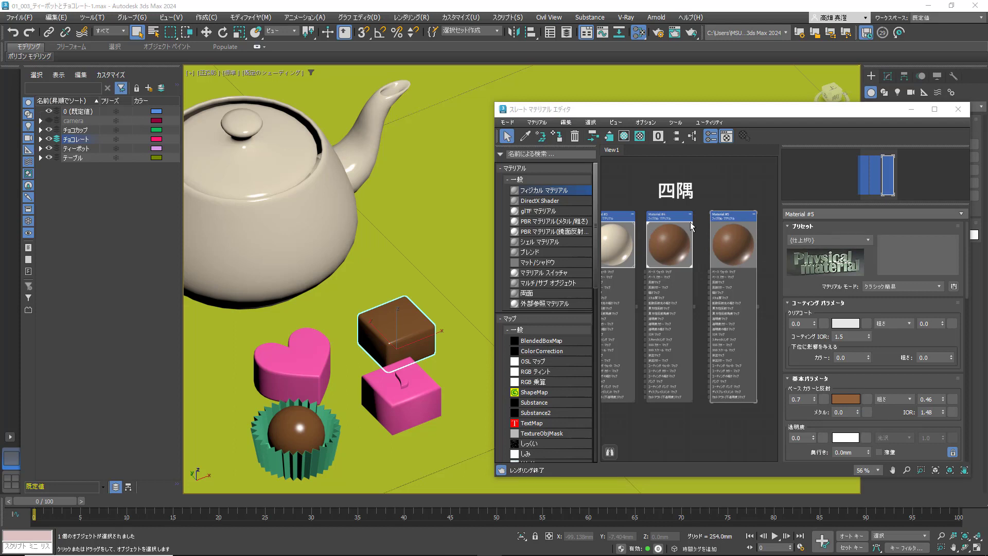
# Set the copied material's base color to dark brown with hue 17, saturation 125 and value 110.
pyautogui.click(737, 221)
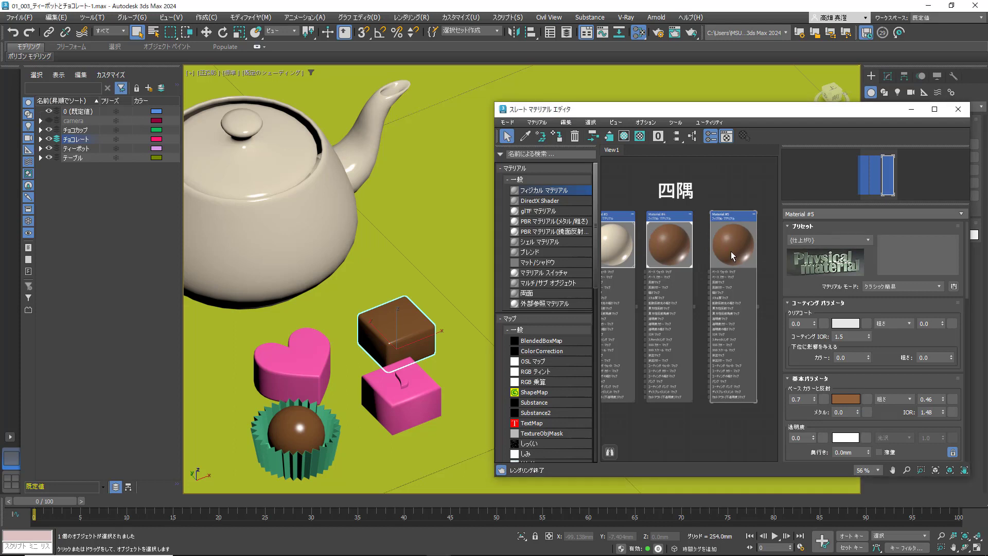
pyautogui.click(846, 399)
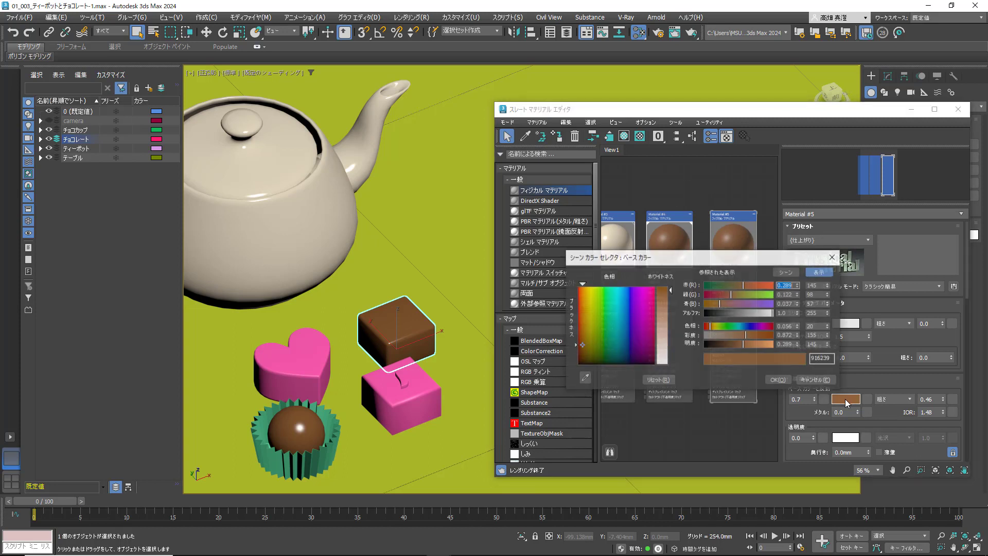
pyautogui.click(819, 326)
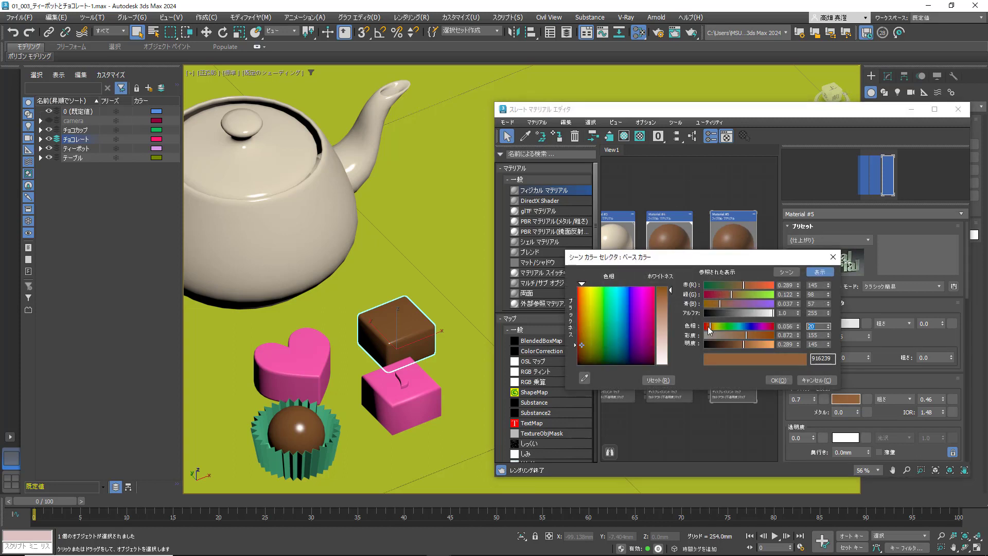
pyautogui.write('17')
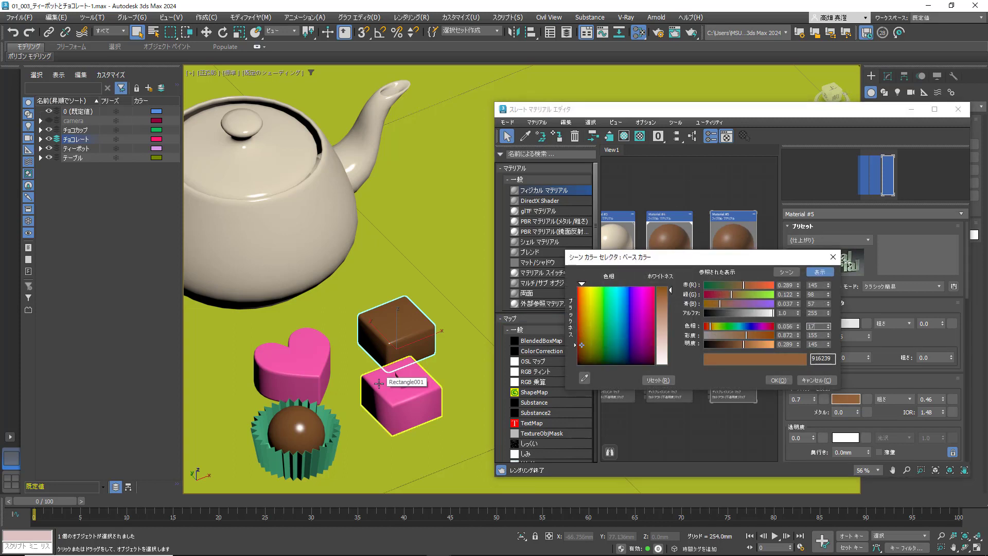
pyautogui.press('Tab')
pyautogui.write('12')
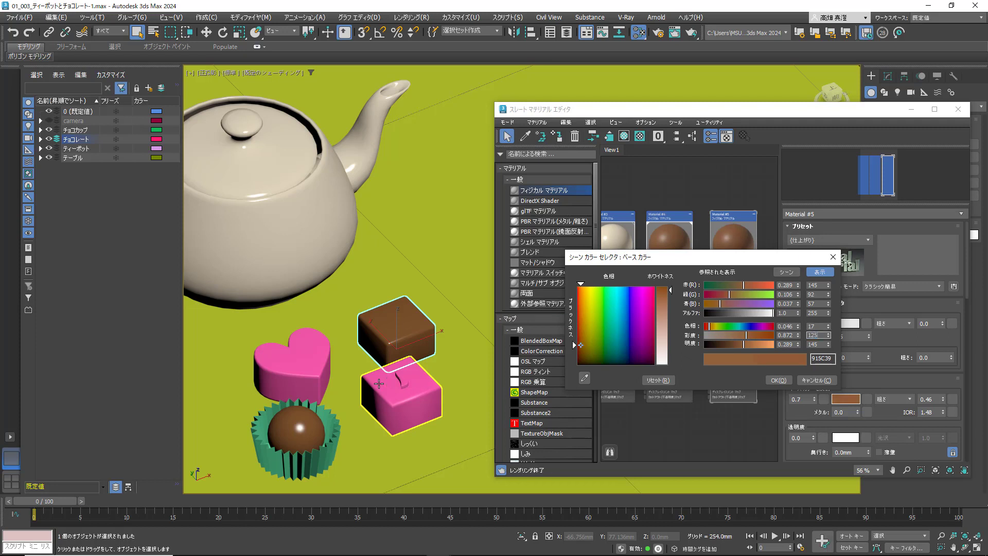
pyautogui.write('5')
pyautogui.press('Tab')
pyautogui.write('110')
pyautogui.press('Return')
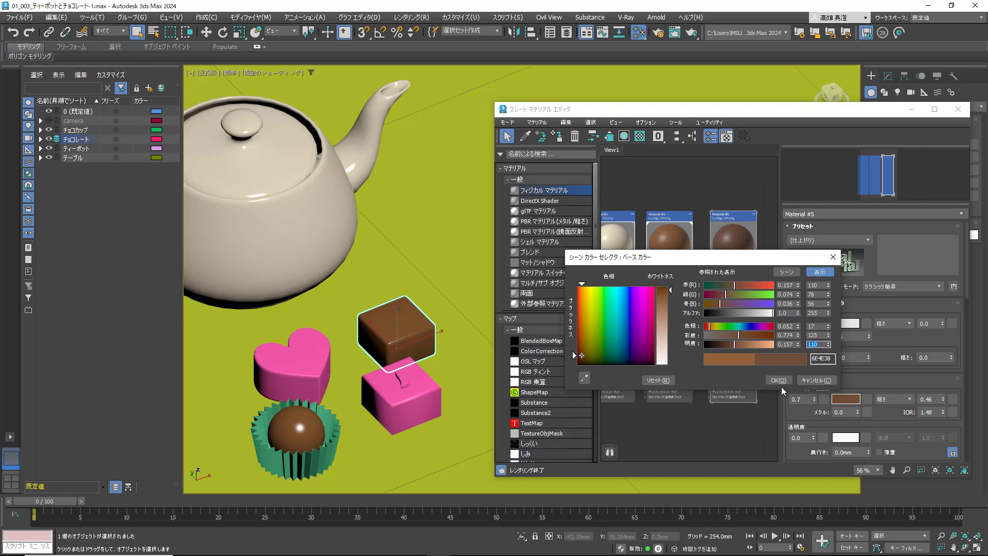
pyautogui.click(778, 380)
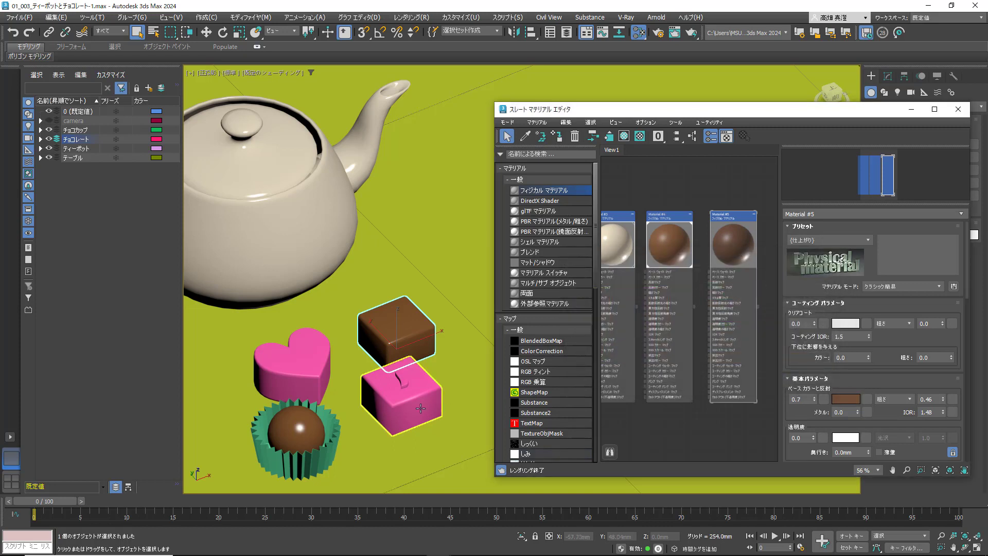
# Assign the dark brown material to the square chocolate with the pistachio on top.
pyautogui.click(421, 408)
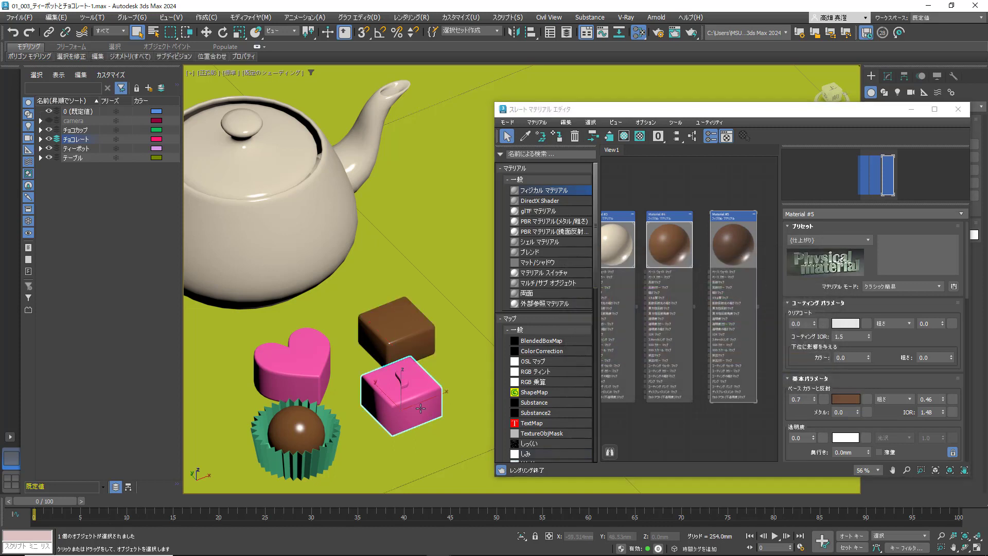
pyautogui.click(558, 136)
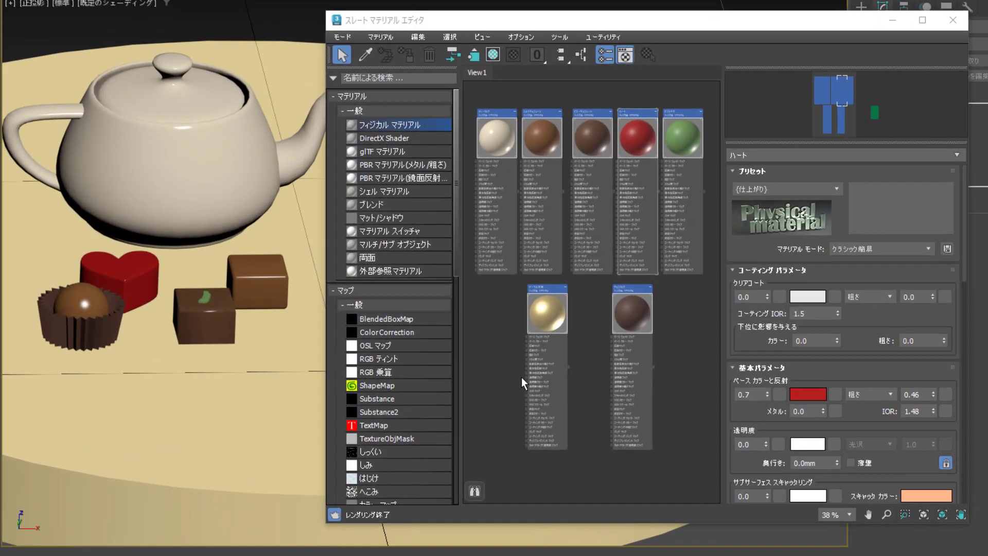
# Review the base colors of the heart chocolate's red material and the pistachio's green material.
pyautogui.click(135, 283)
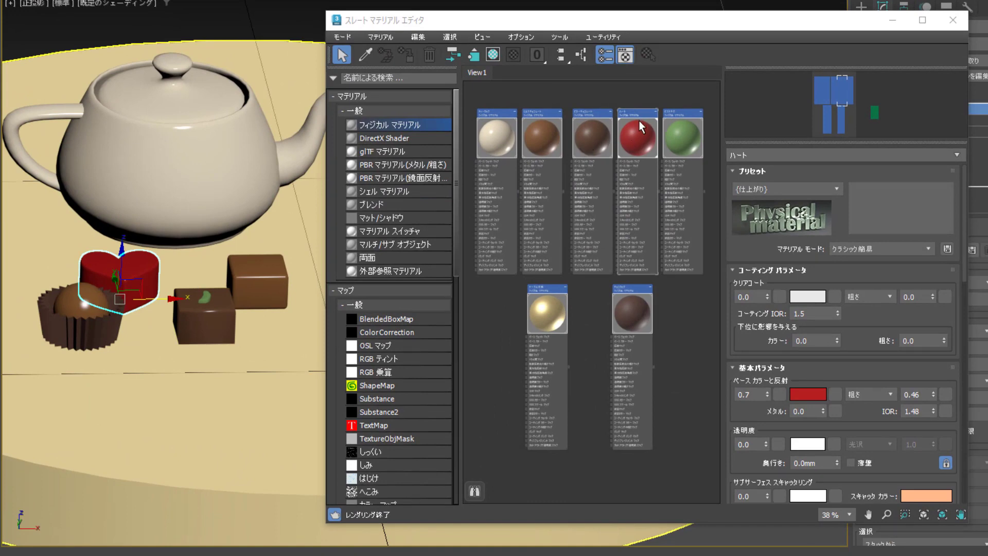
pyautogui.click(806, 394)
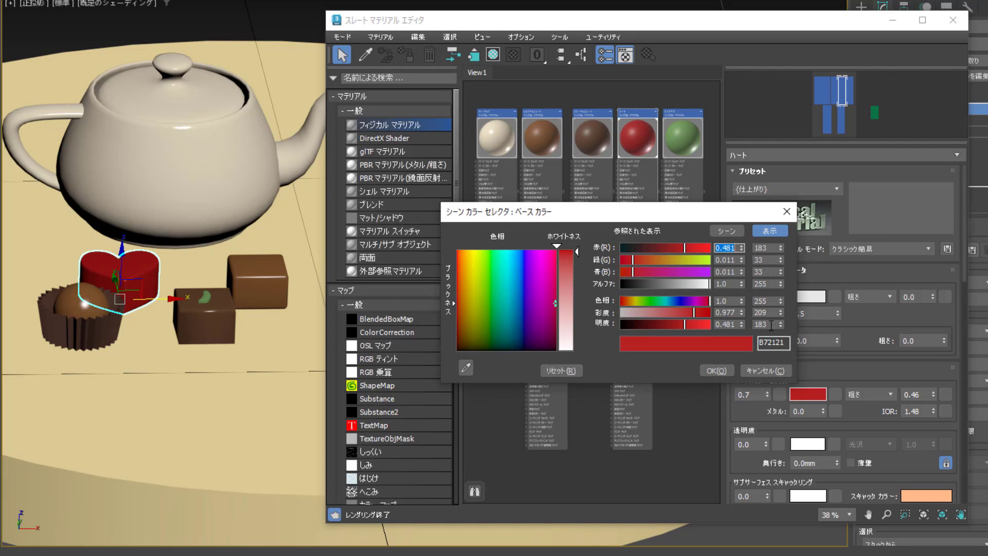
pyautogui.click(717, 371)
pyautogui.doubleClick(679, 122)
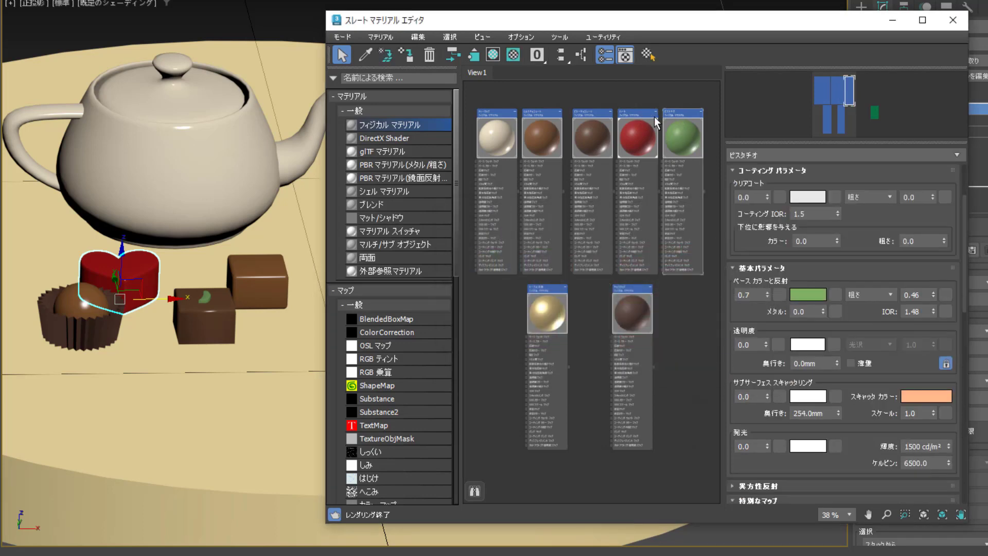
pyautogui.click(819, 294)
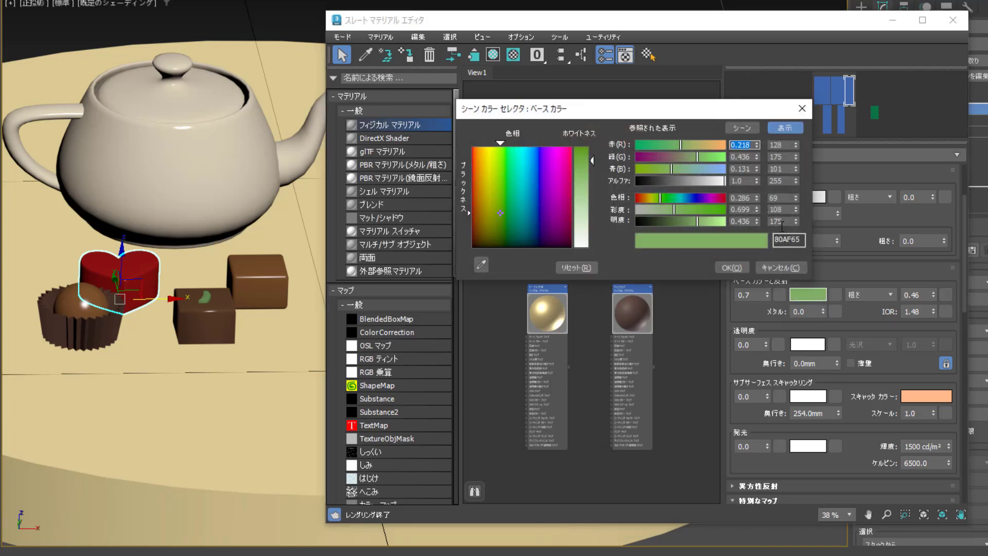
pyautogui.click(732, 267)
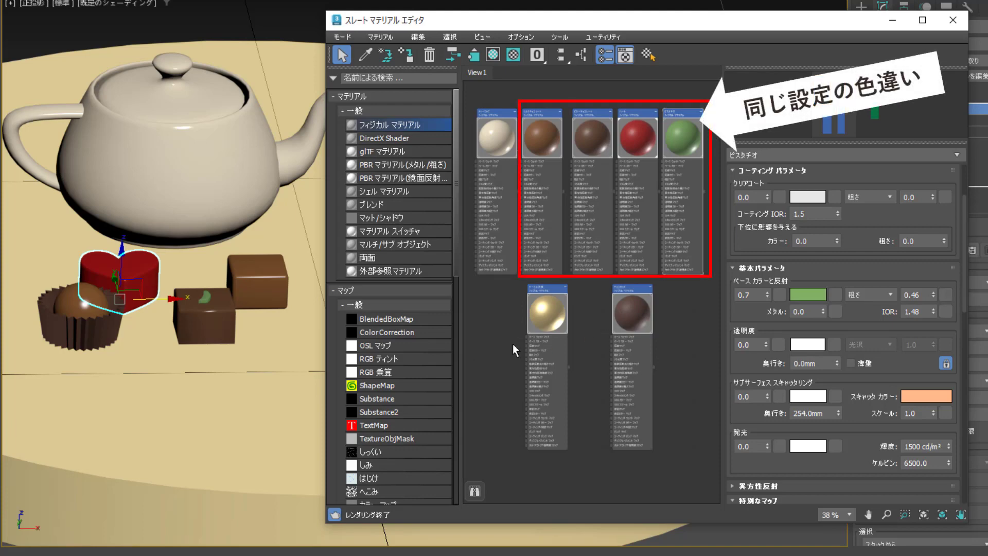
# Examine the table top's gold material and the metal presets available for it.
pyautogui.click(261, 373)
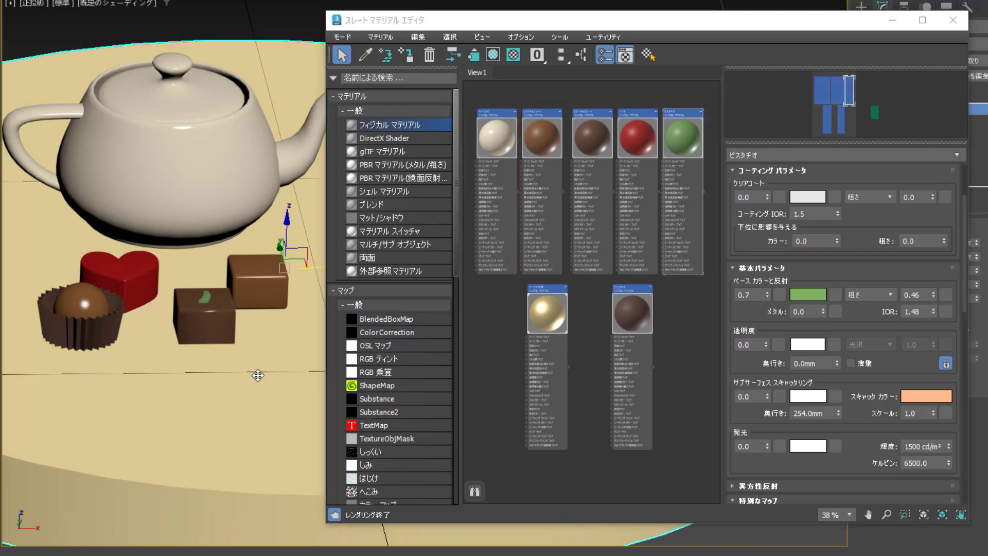
pyautogui.doubleClick(553, 298)
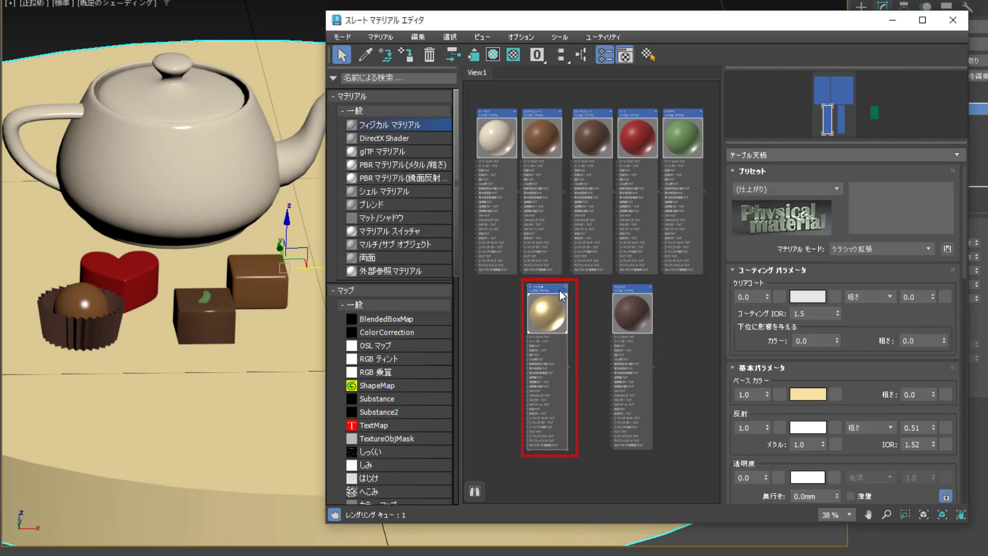
pyautogui.click(842, 190)
pyautogui.moveTo(842, 209); pyautogui.dragTo(840, 270)
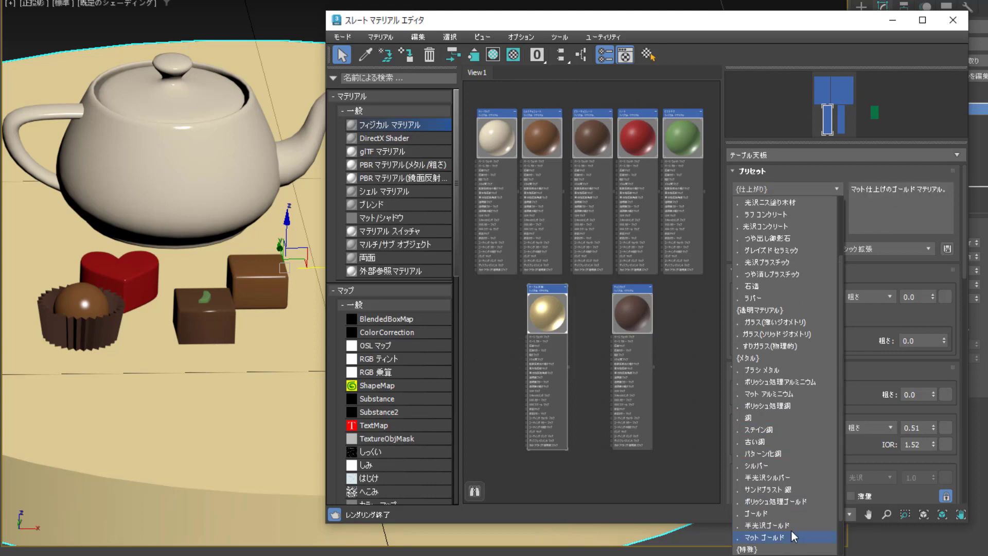
pyautogui.click(697, 412)
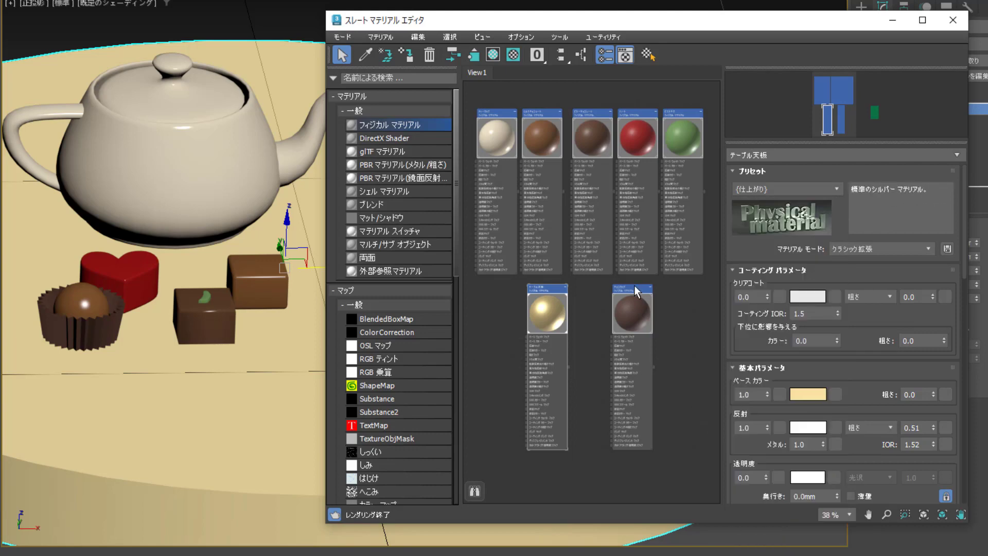
# Sample the chocolate cup's material from the cup in the scene and examine its parameters.
pyautogui.click(635, 288)
pyautogui.click(75, 335)
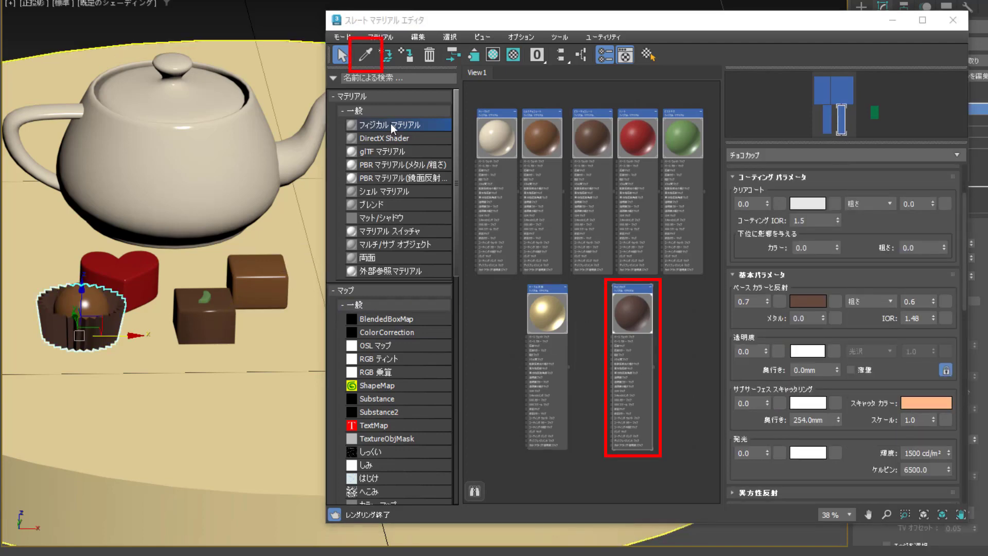
pyautogui.click(366, 54)
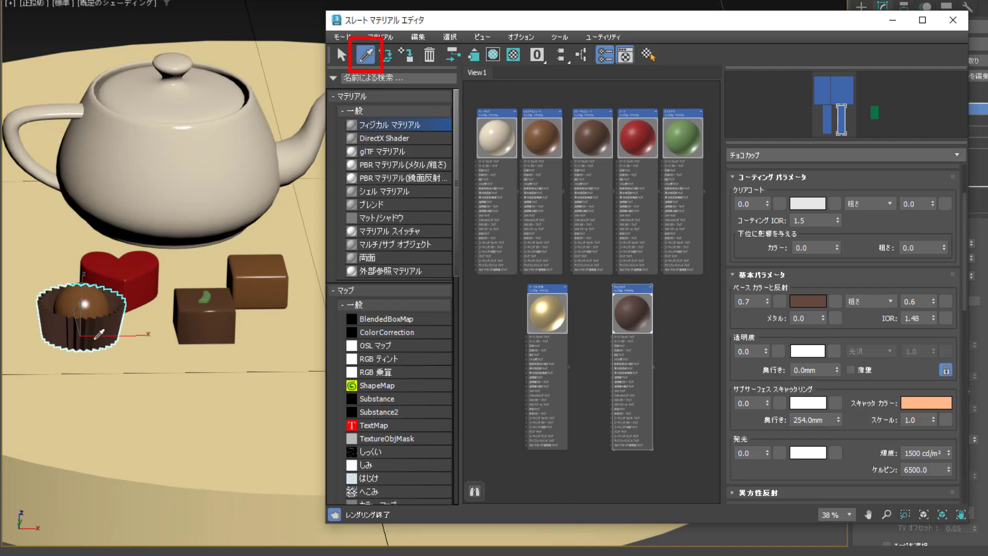
pyautogui.click(110, 325)
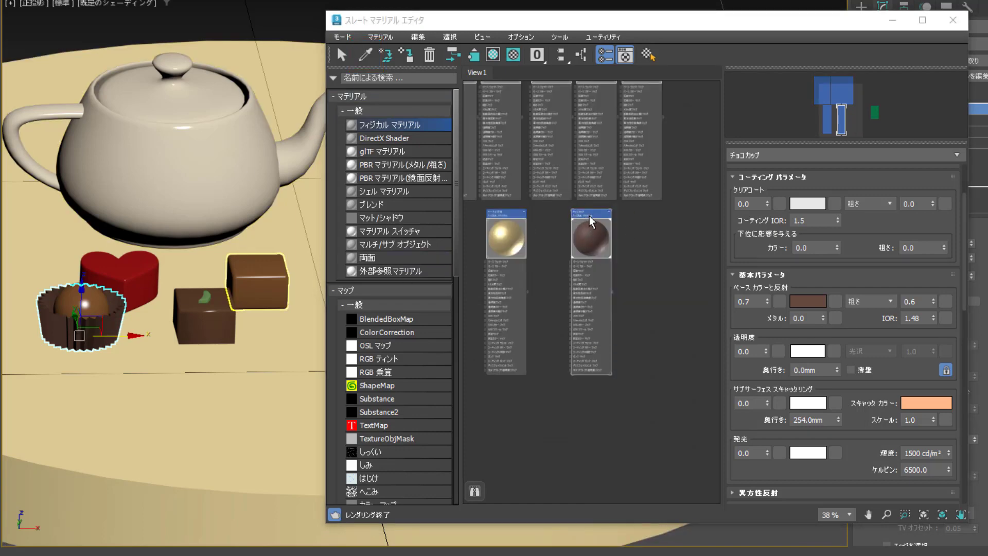
pyautogui.press('Escape')
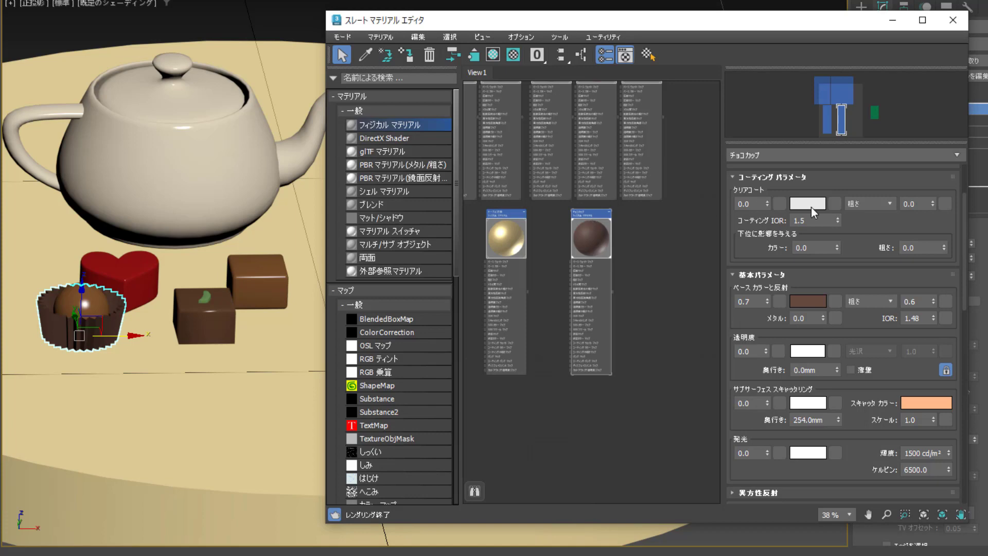
# Apply the matte paint preset (マット ペイント) to the chocolate cup's material.
pyautogui.scroll(3, 814, 211)
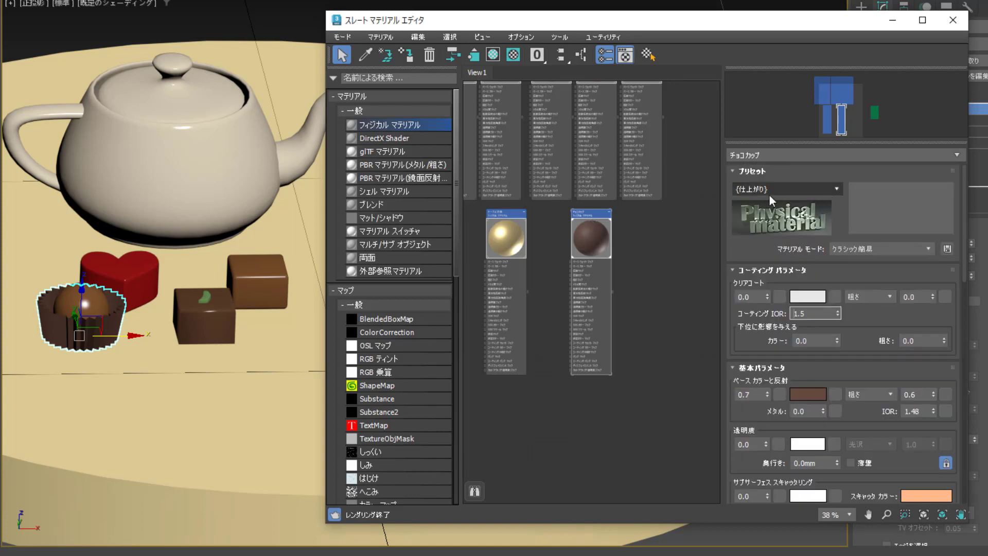
pyautogui.click(836, 191)
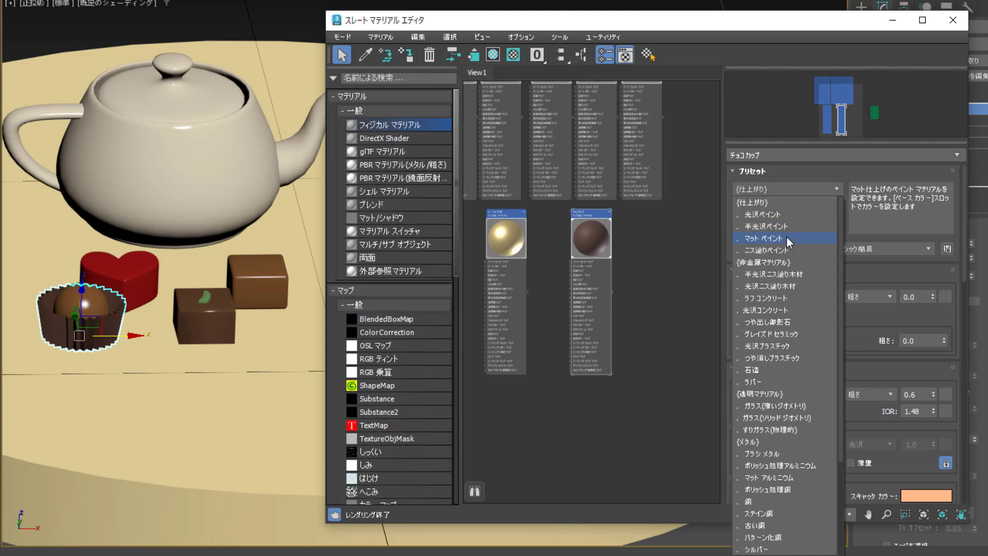
pyautogui.click(789, 240)
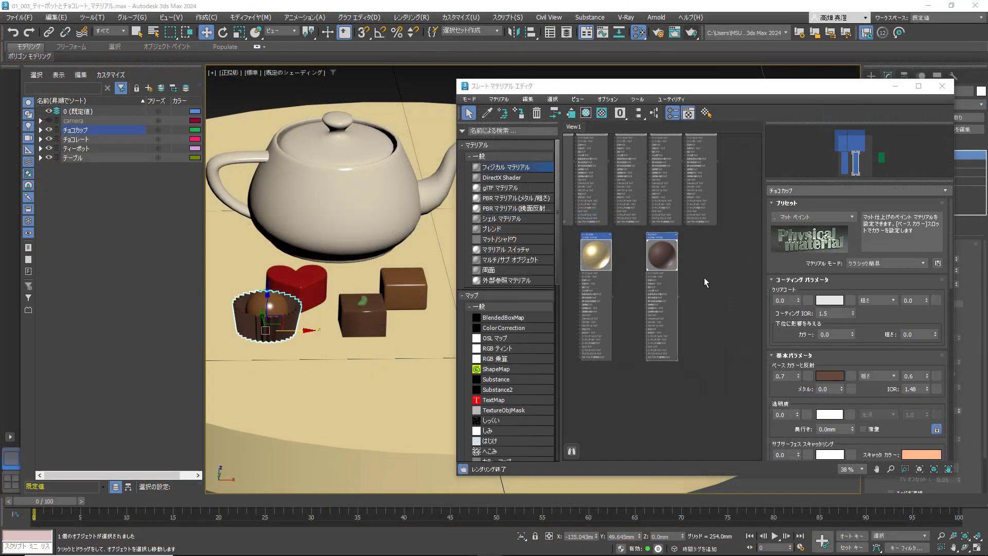
# Check the chocolate cup material's base color and close the Slate Material Editor.
pyautogui.click(823, 375)
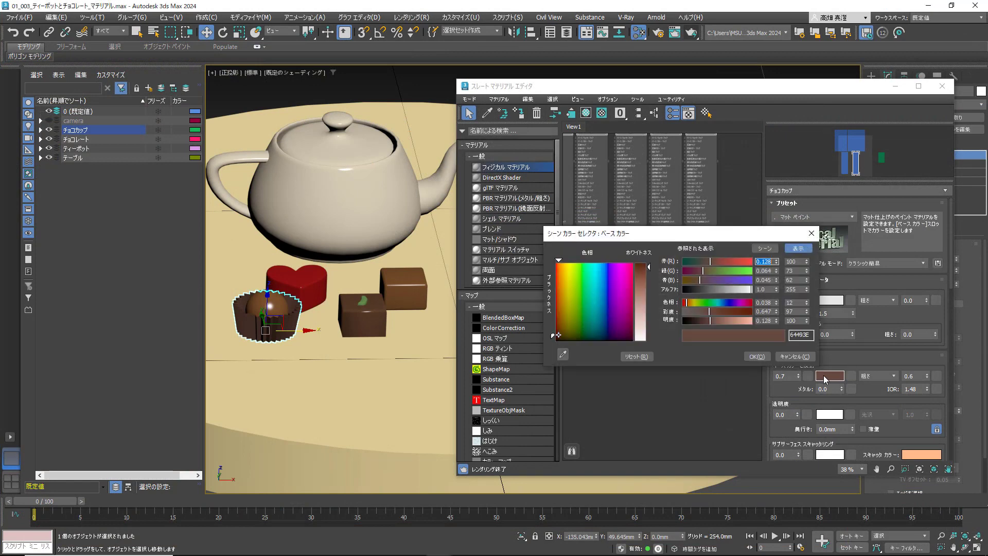
pyautogui.click(761, 356)
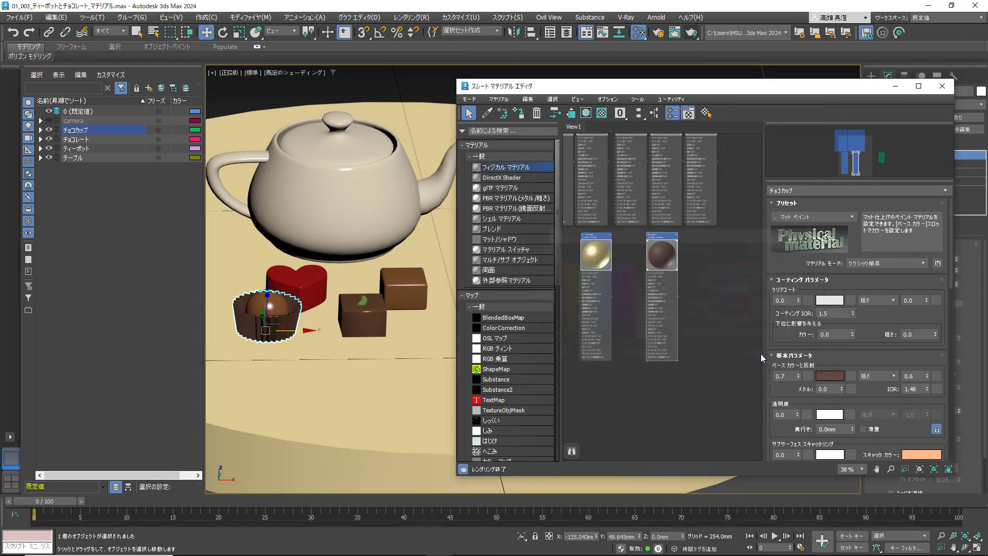
pyautogui.click(734, 374)
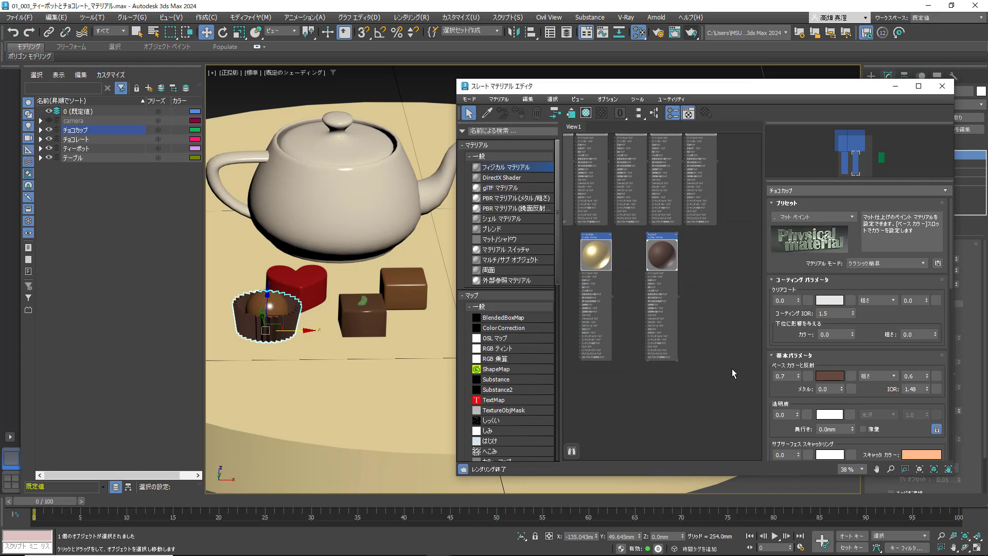
pyautogui.click(942, 88)
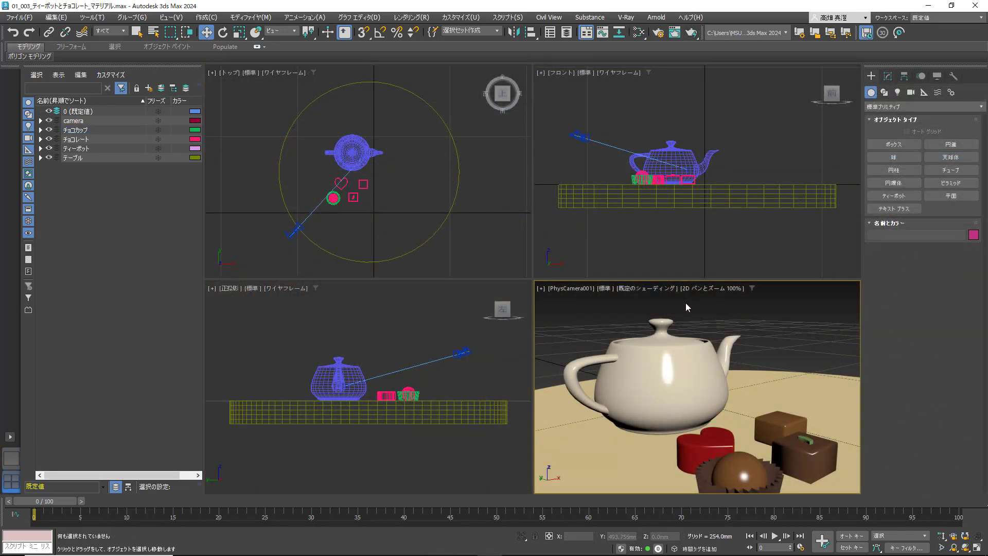
# Move the plain square chocolate about 15 mm along Y, away from the pistachio chocolate, and deselect it.
pyautogui.click(771, 424)
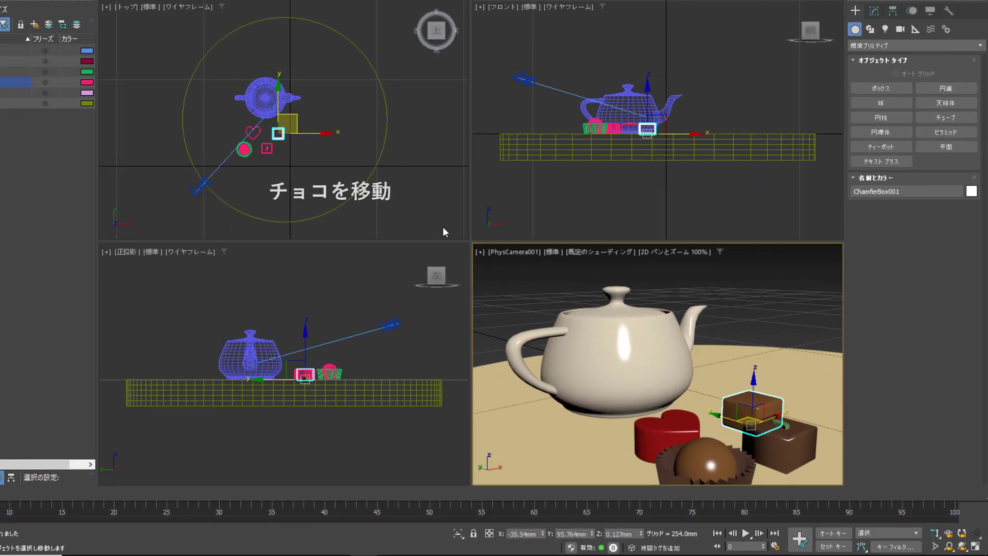
pyautogui.moveTo(749, 392); pyautogui.dragTo(708, 416)
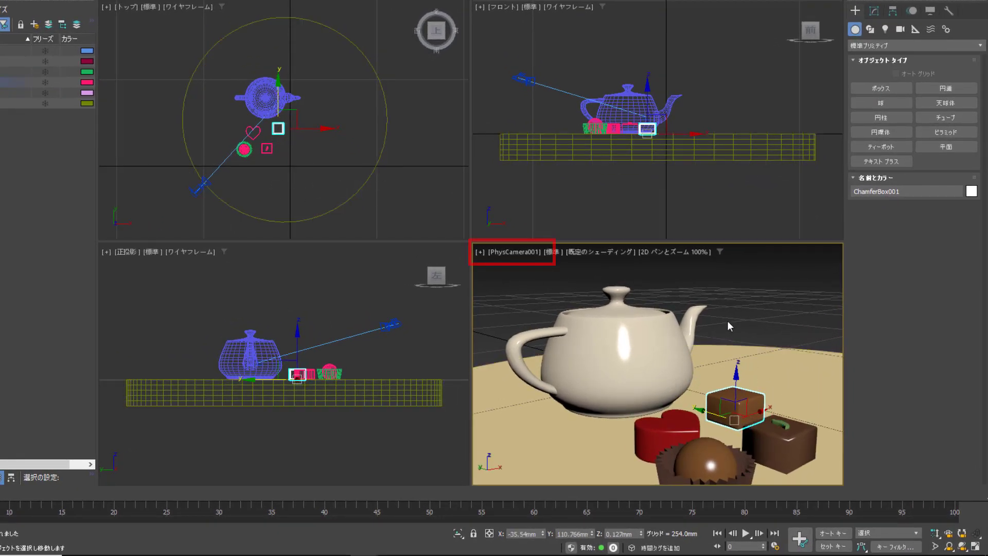
pyautogui.click(808, 338)
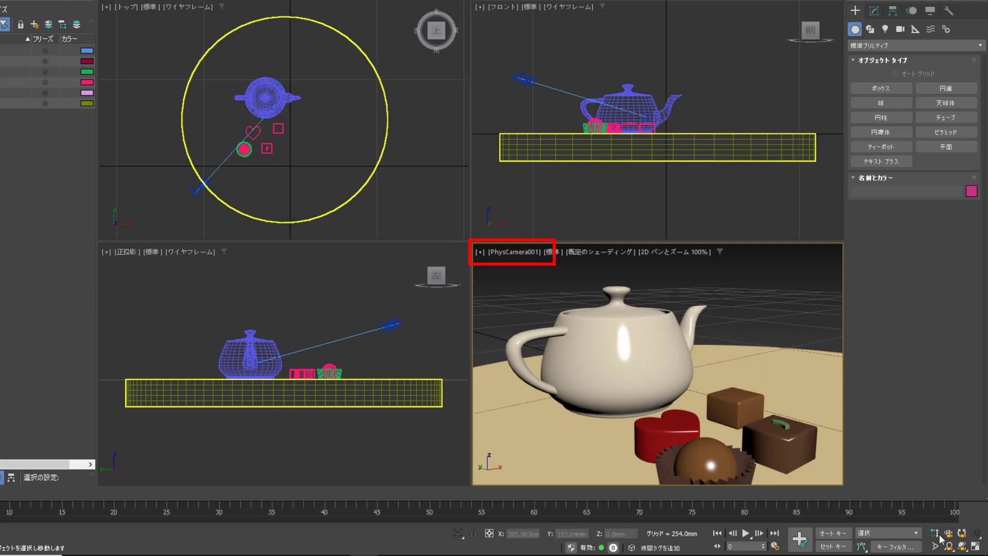
# Orbit the PhysCamera001 camera slightly around its target.
pyautogui.click(963, 547)
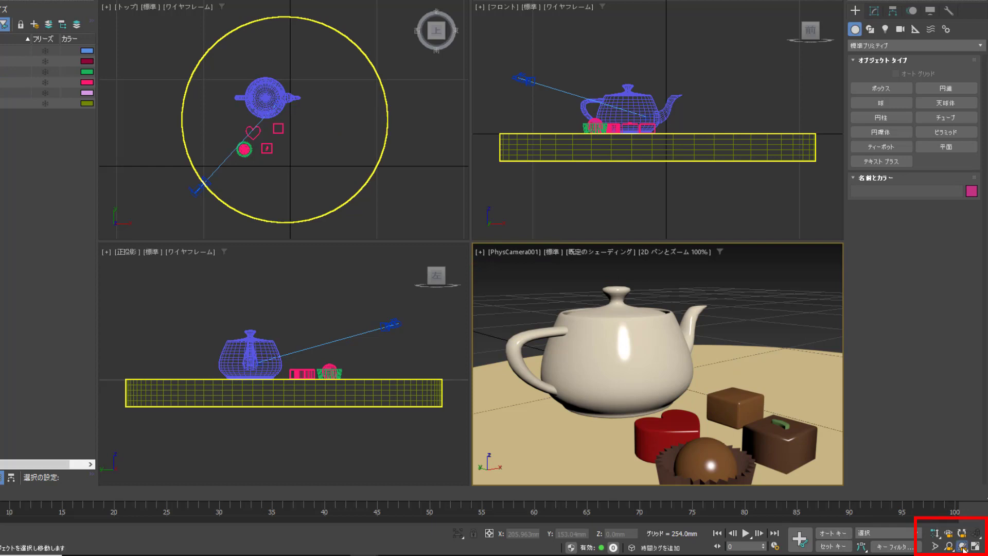
pyautogui.moveTo(654, 369); pyautogui.dragTo(650, 367)
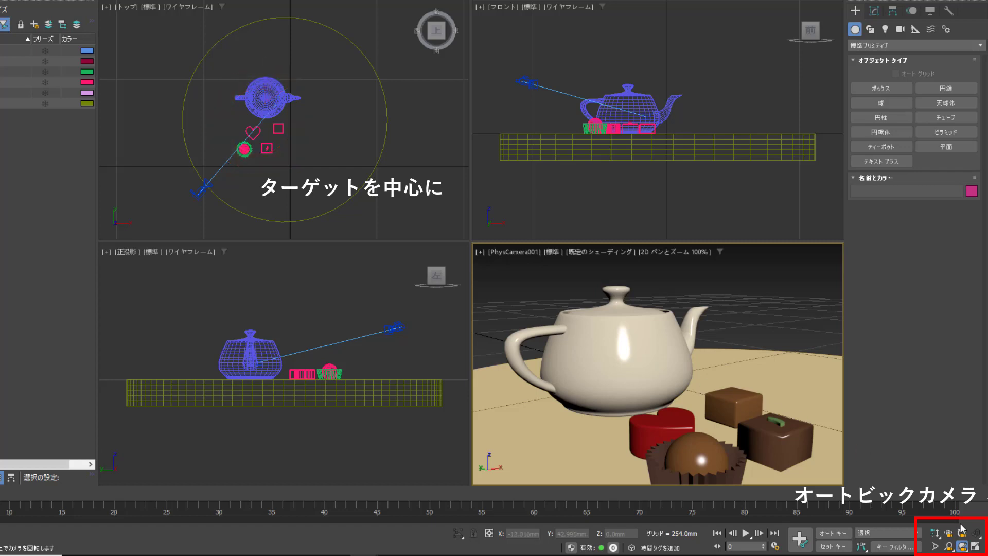
# Try rolling the PhysCamera001 camera, and pull it back from the teapot with the Perspective tool.
pyautogui.click(962, 533)
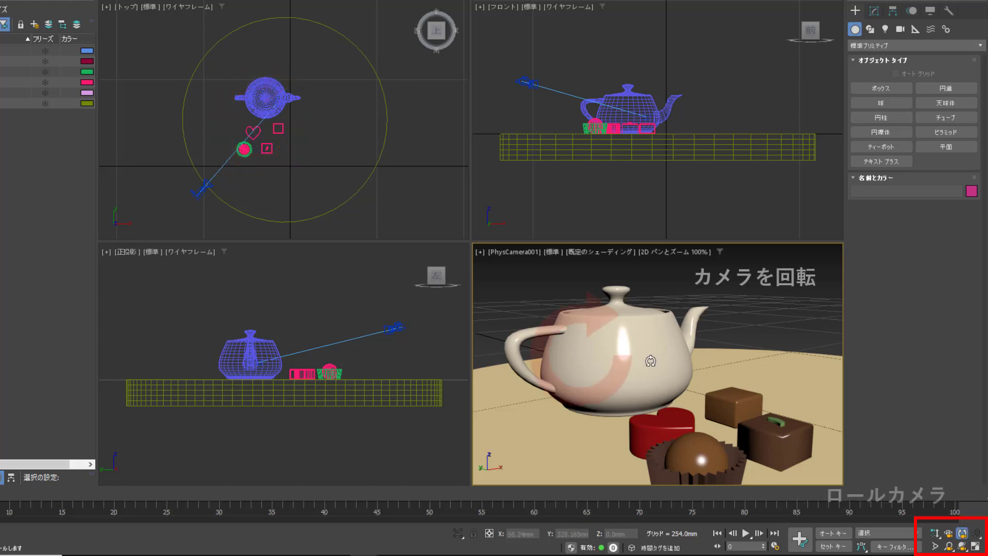
pyautogui.moveTo(650, 361); pyautogui.dragTo(662, 362)
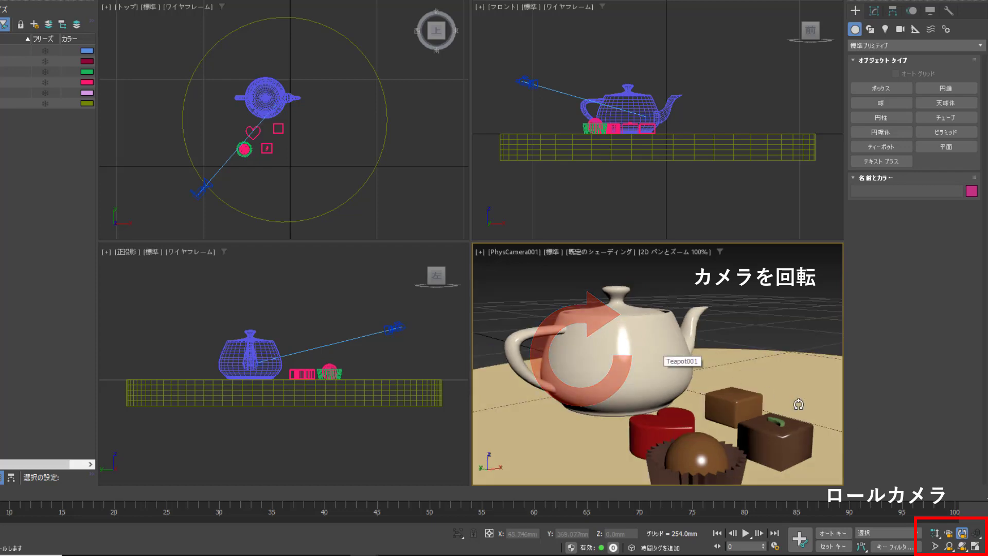
pyautogui.click(949, 533)
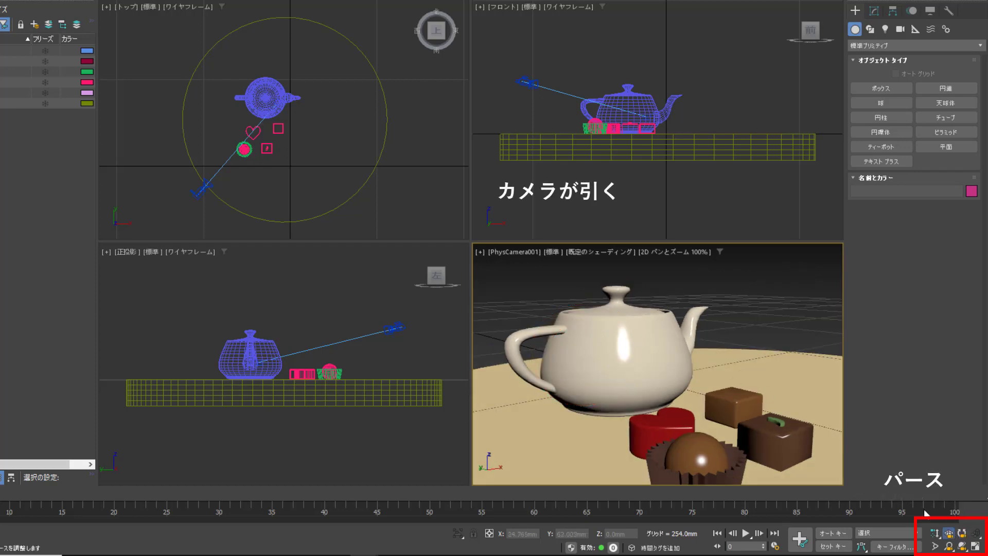
pyautogui.moveTo(635, 350); pyautogui.dragTo(651, 416)
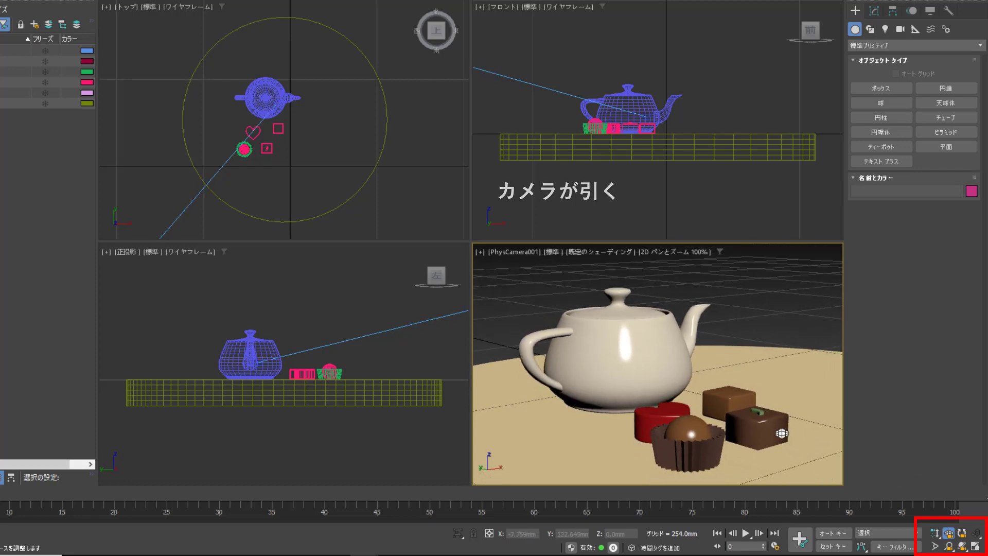
# Zoom the PhysCamera001 view in and out with Dolly Camera + Target active, and adjust the target's distance with Dolly Target.
pyautogui.click(935, 533)
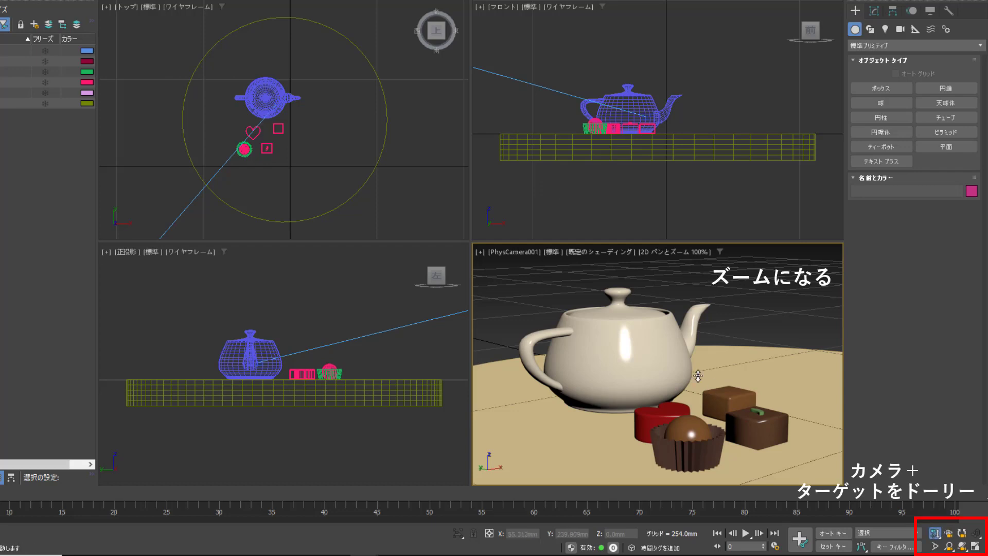
pyautogui.scroll(2, 673, 371)
pyautogui.scroll(-4, 673, 372)
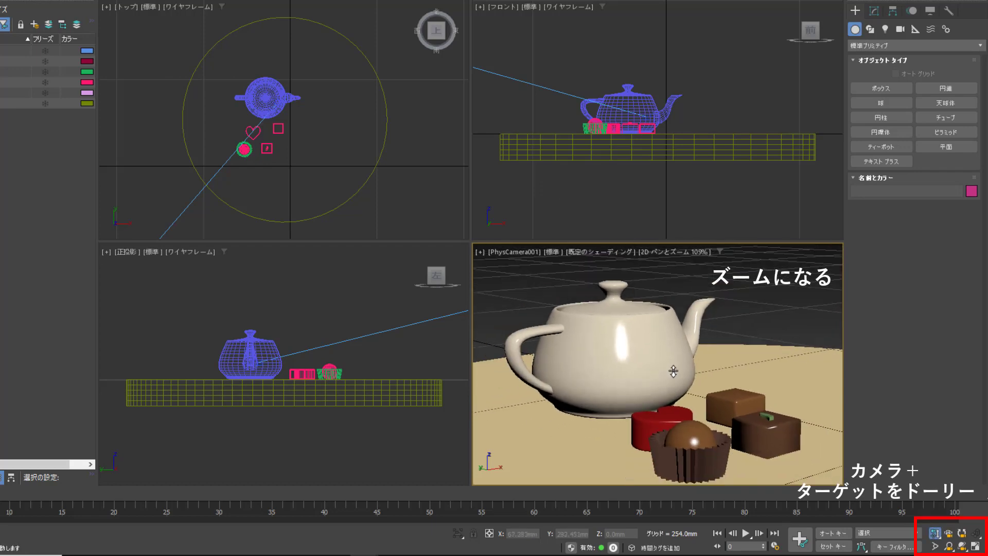
pyautogui.scroll(4, 673, 370)
pyautogui.scroll(-2, 673, 370)
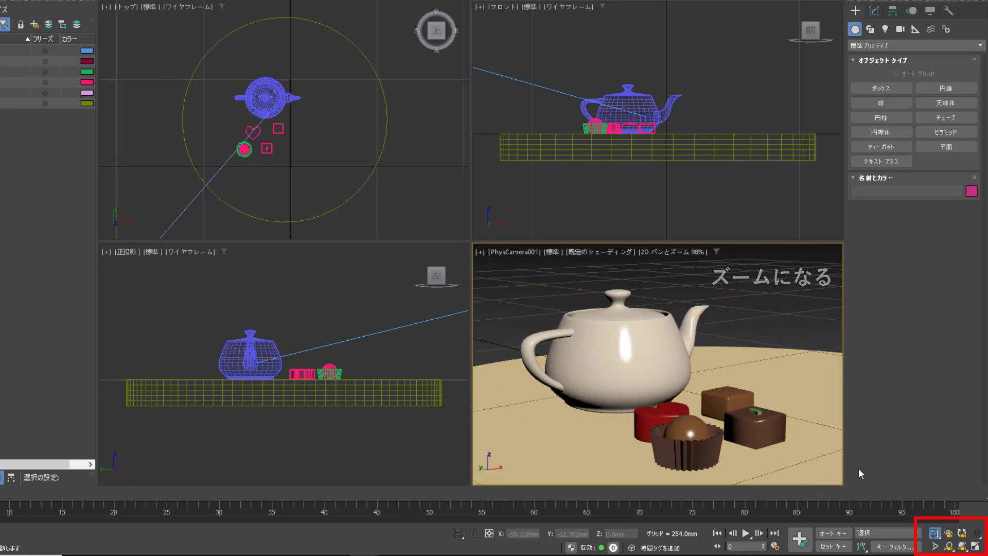
pyautogui.moveTo(934, 535); pyautogui.dragTo(935, 509)
pyautogui.moveTo(665, 380)
pyautogui.mouseDown()
pyautogui.moveTo(662, 364)
pyautogui.moveTo(670, 409)
pyautogui.moveTo(666, 386)
pyautogui.mouseUp()
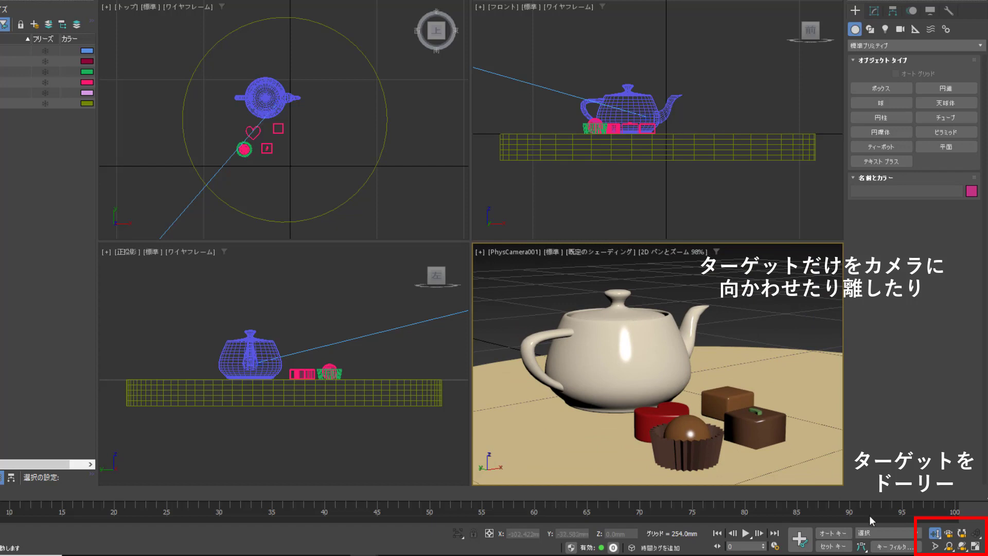
# Pan the PhysCamera001 view in 2D Pan Zoom mode, and shift the camera parallel to the view with Truck Camera.
pyautogui.click(950, 546)
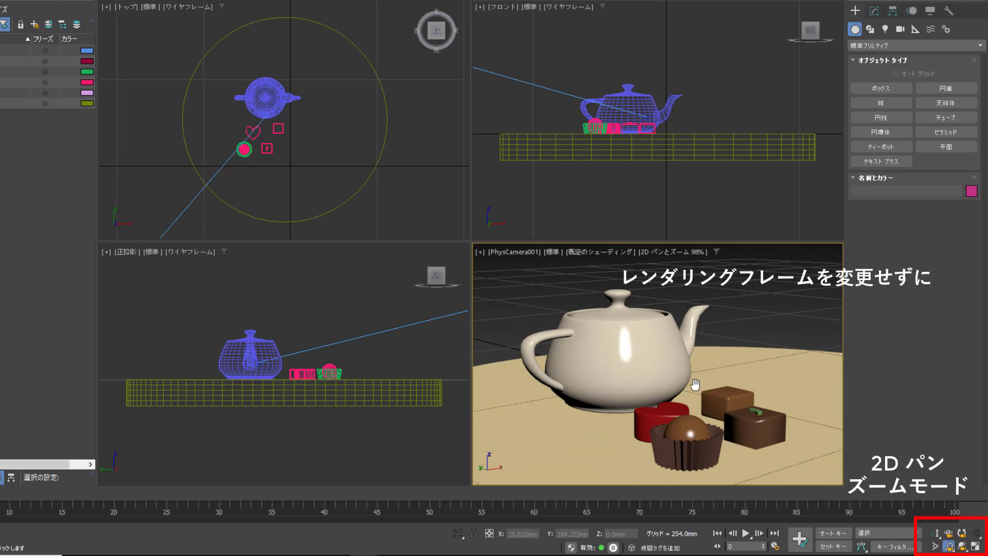
pyautogui.moveTo(683, 379); pyautogui.dragTo(699, 392)
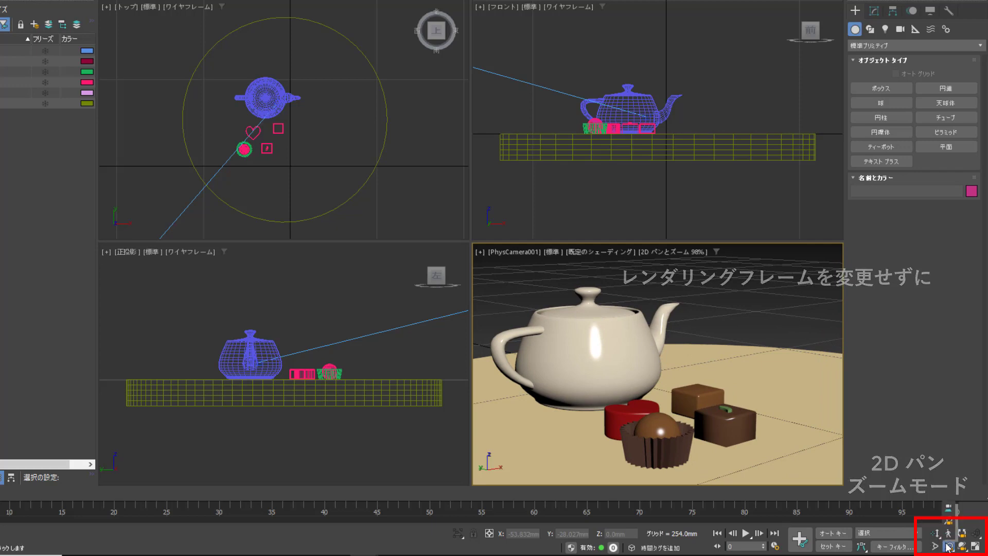
pyautogui.moveTo(949, 534); pyautogui.dragTo(950, 524)
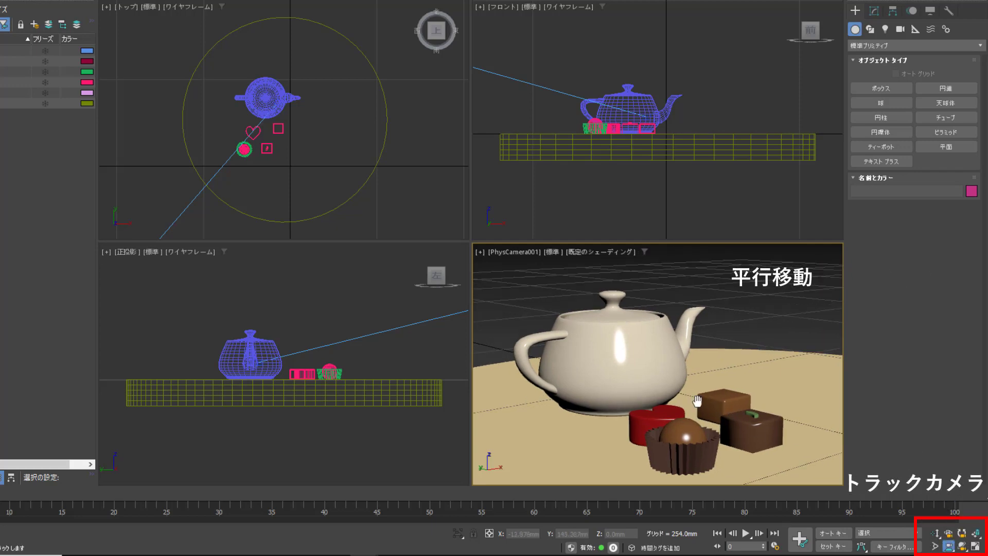
pyautogui.moveTo(661, 387)
pyautogui.mouseDown()
pyautogui.moveTo(641, 392)
pyautogui.moveTo(668, 386)
pyautogui.moveTo(669, 359)
pyautogui.moveTo(669, 389)
pyautogui.mouseUp()
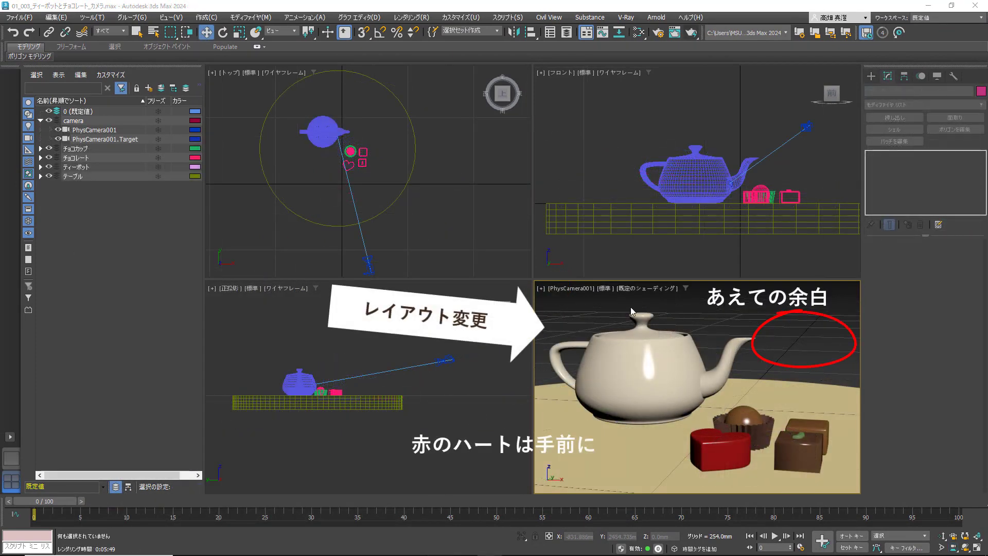
pyautogui.click(717, 447)
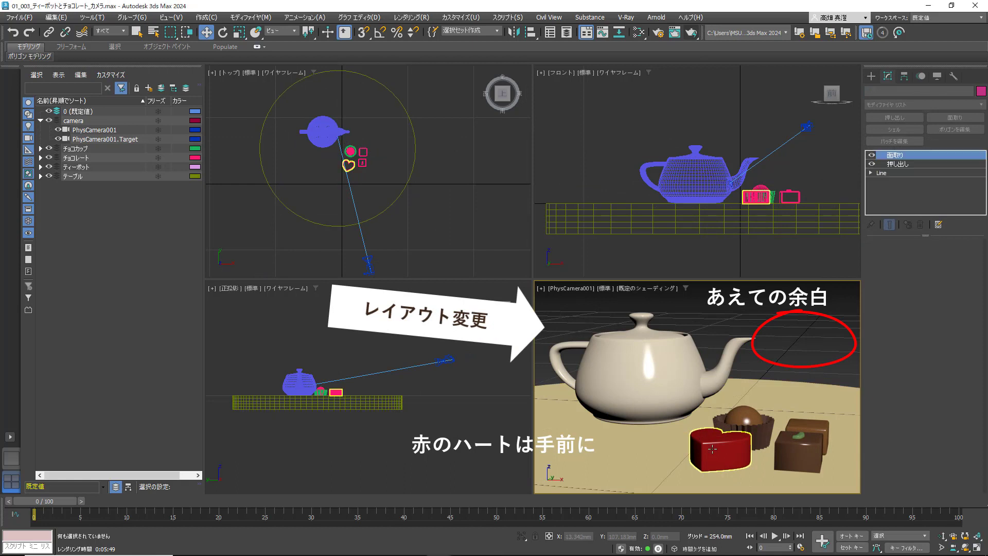
pyautogui.click(765, 351)
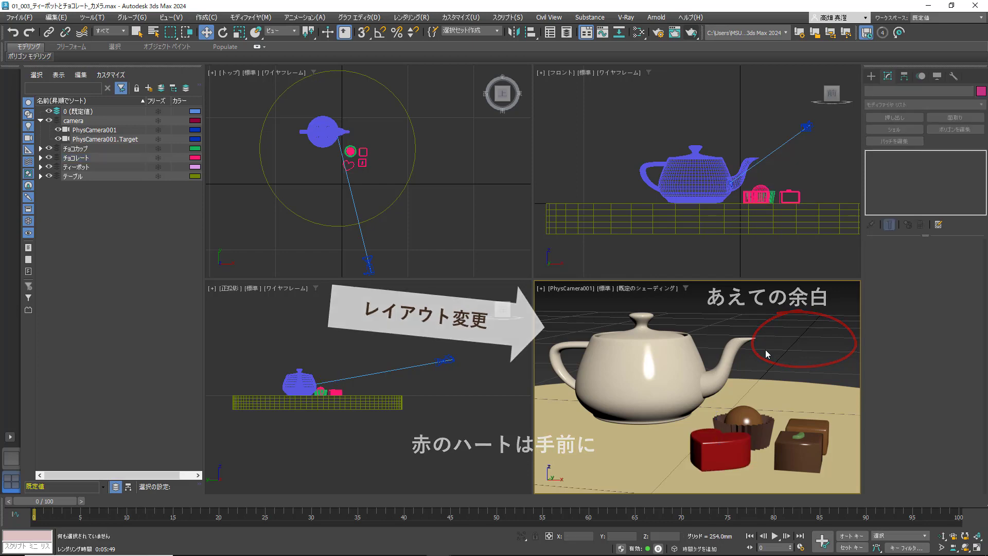